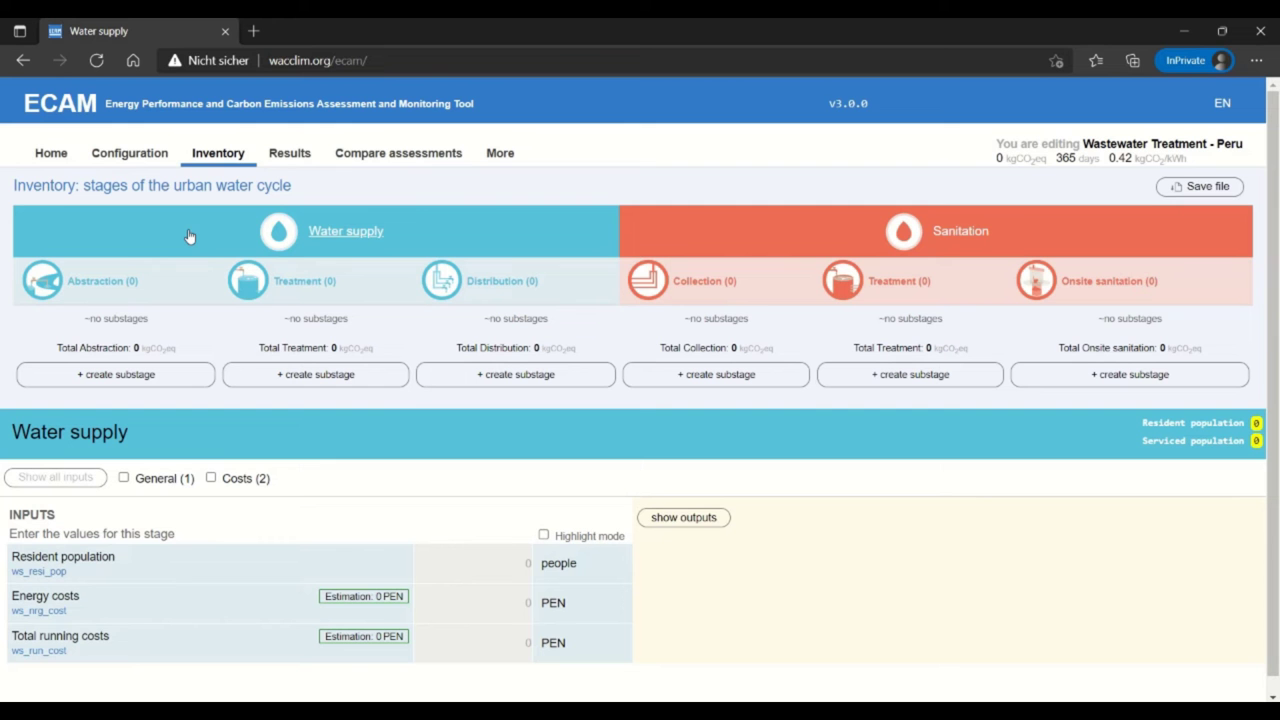
Step: Review the assessment period and country settings in the configuration of the Wastewater Treatment - Peru assessment
left_click(130, 153)
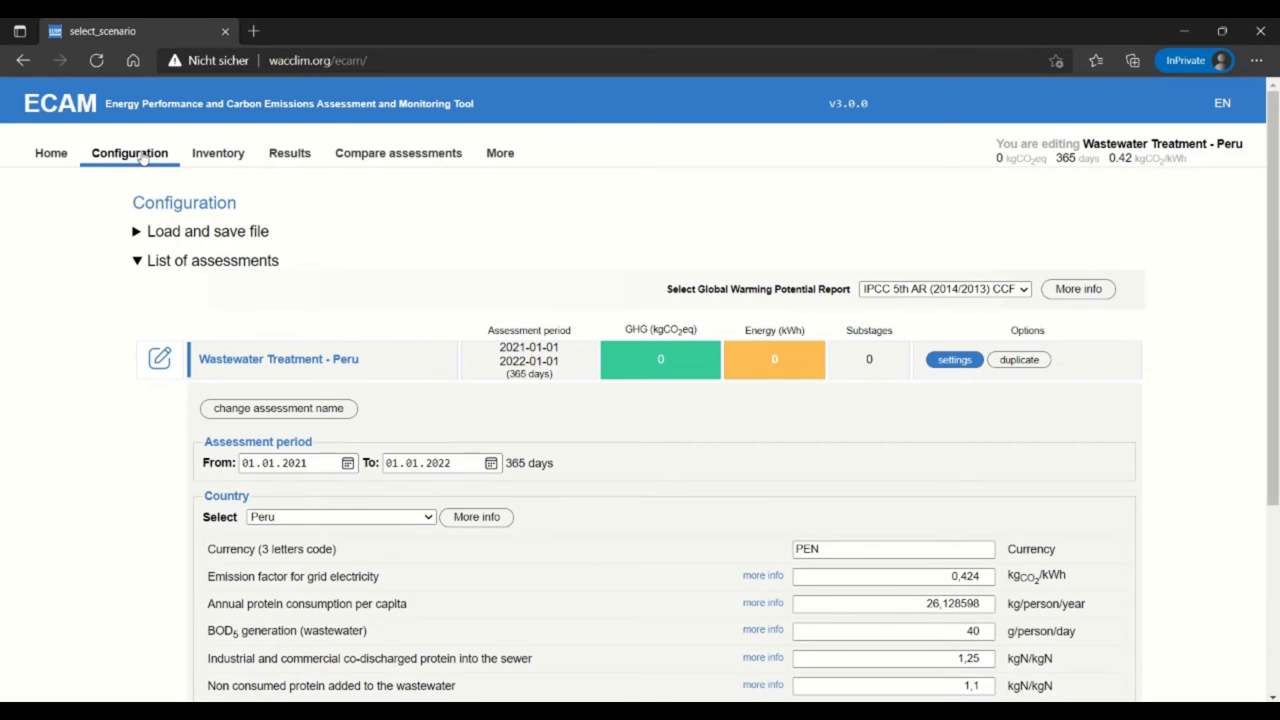
scroll(318, 226, "down", 1)
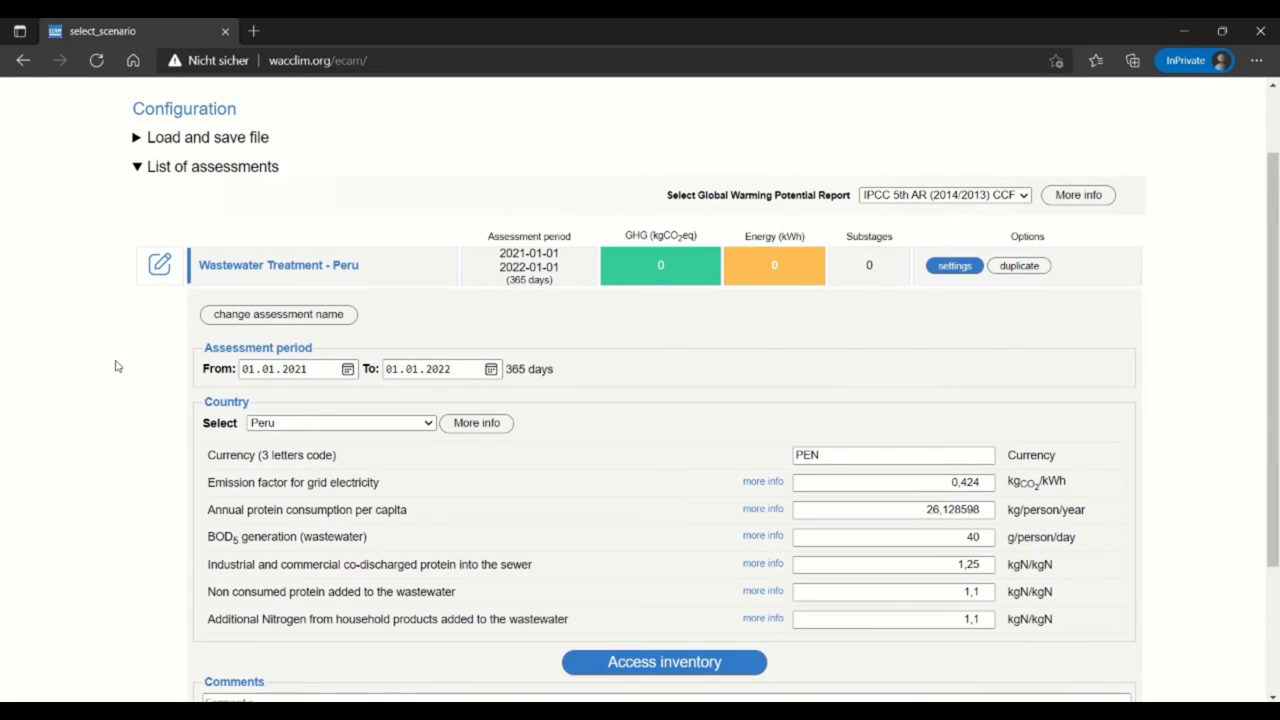
scroll(130, 355, "down", 1)
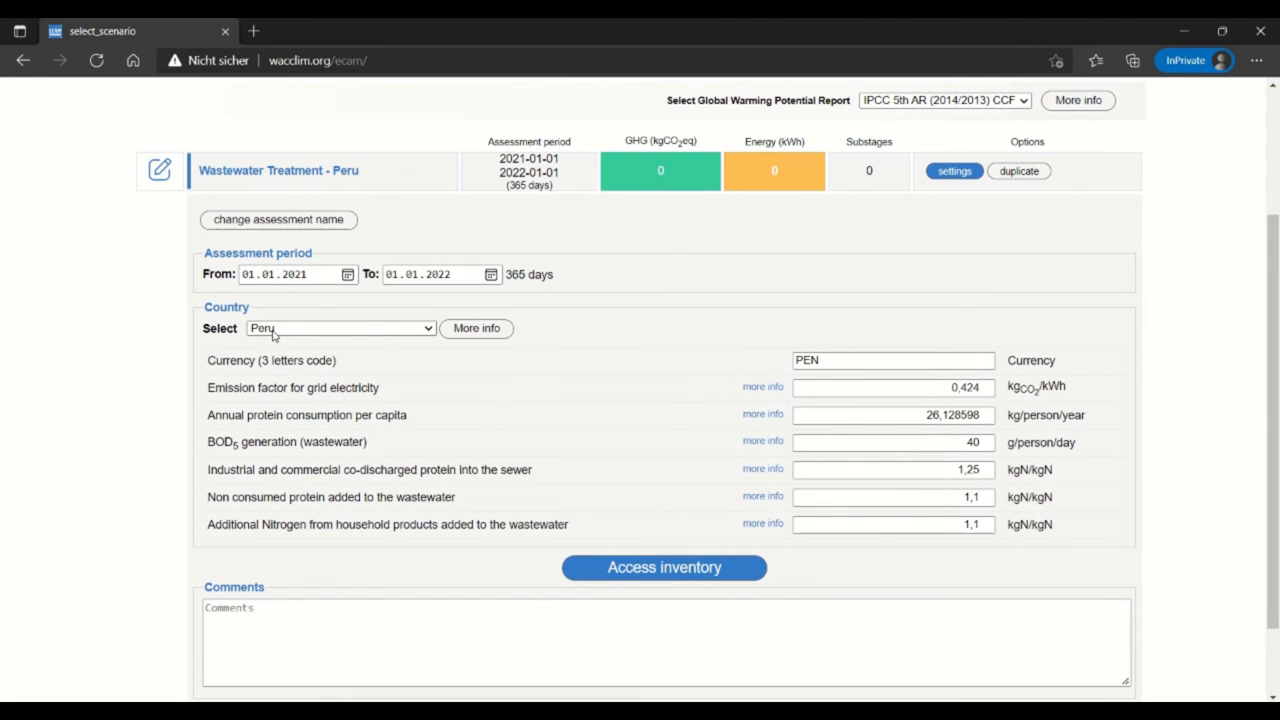
scroll(108, 368, "up", 2)
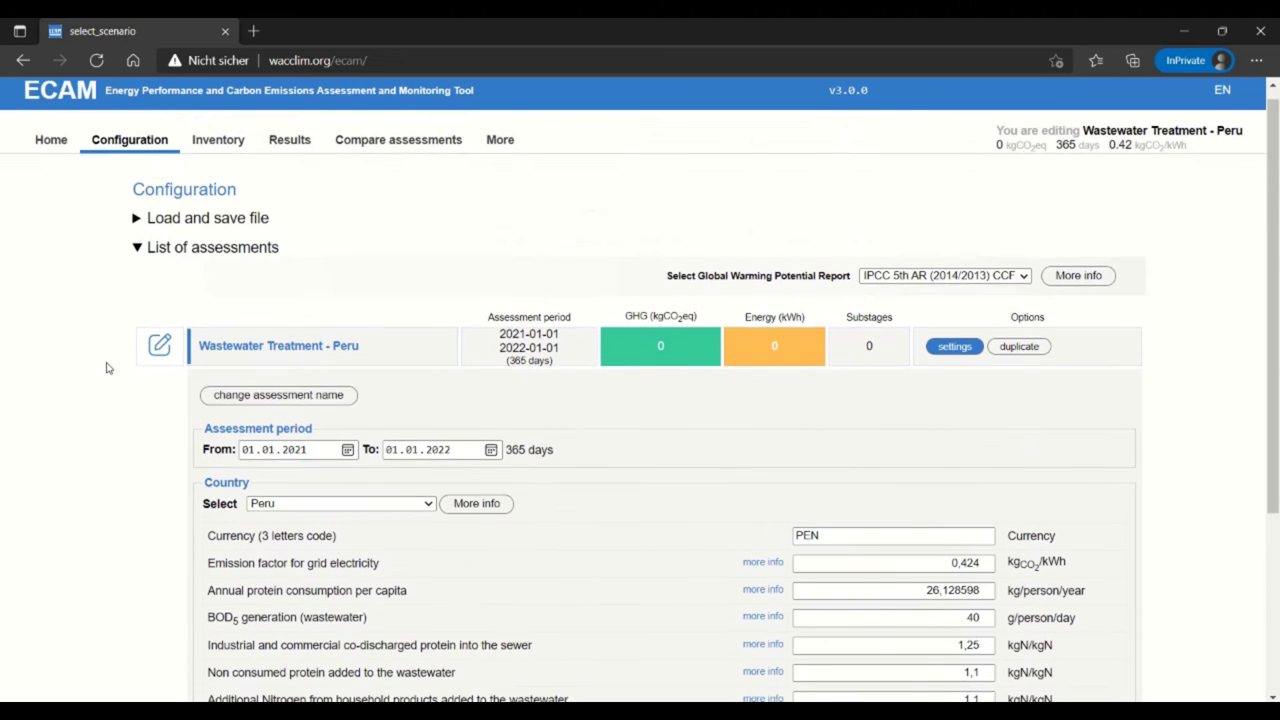
Step: Open the inventory's Sanitation stage and set its resident population to 400000 people
left_click(196, 160)
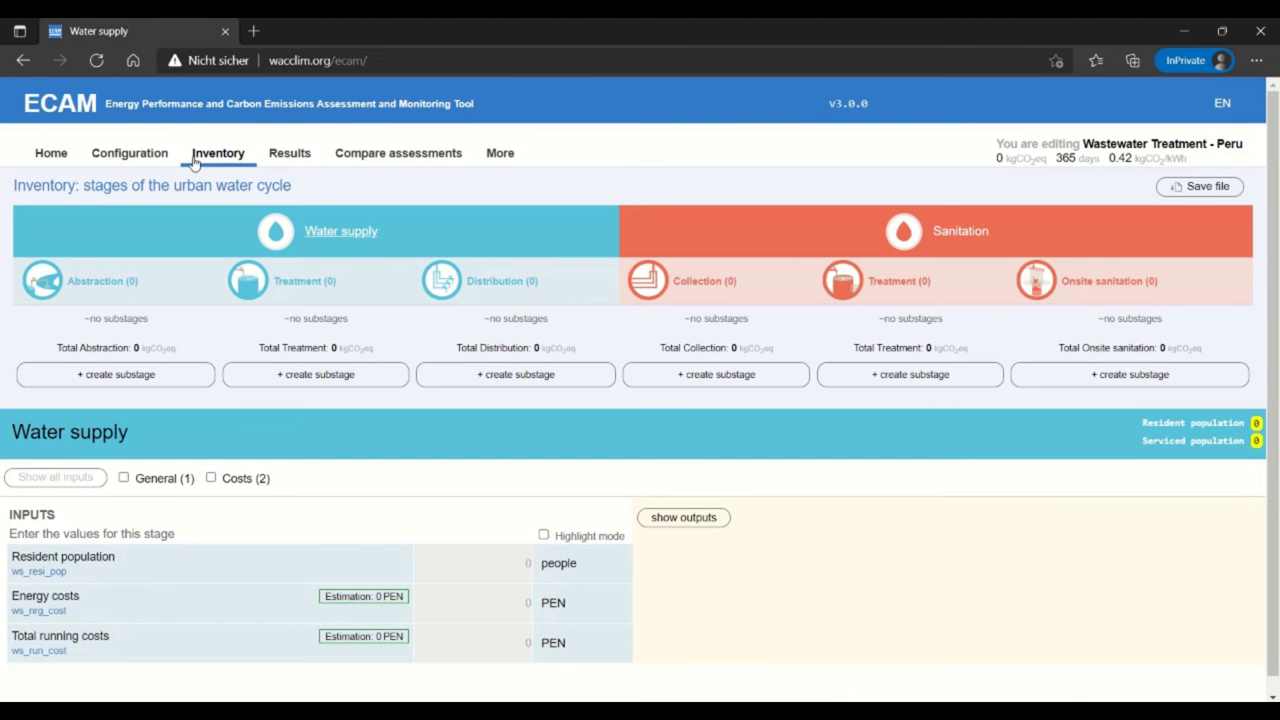
left_click(961, 232)
scroll(793, 600, "down", 1)
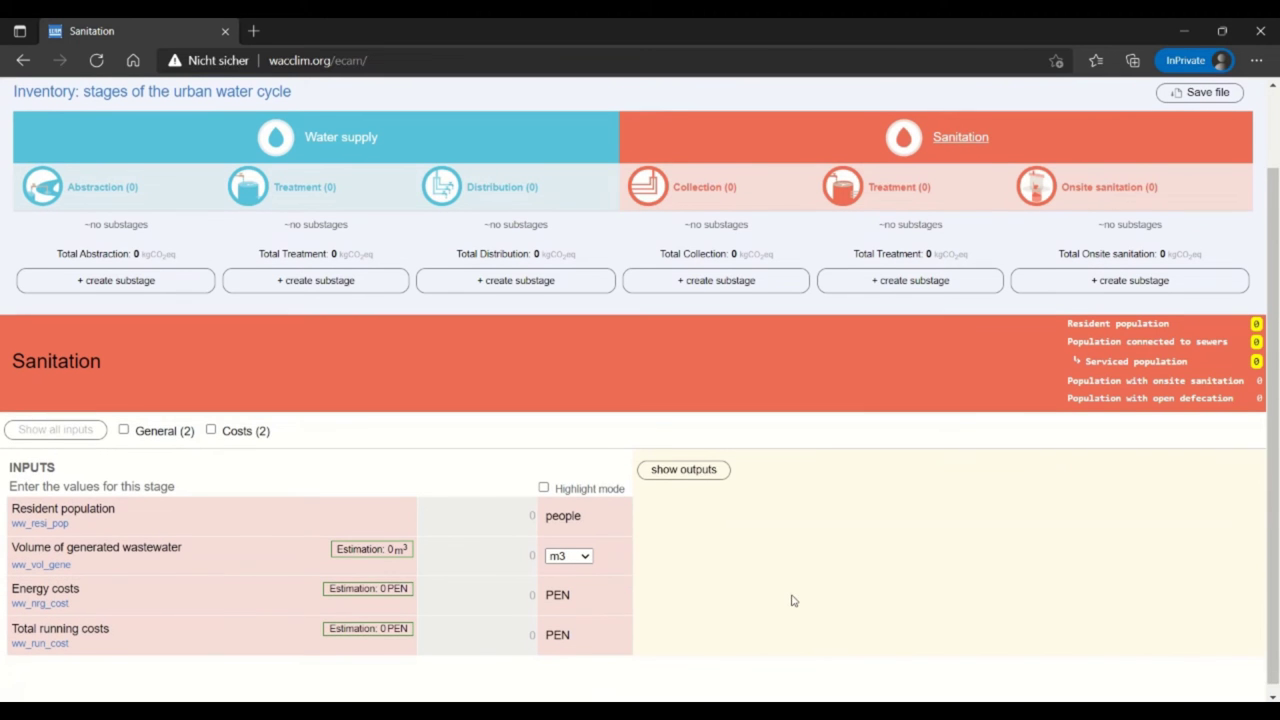
left_click(497, 508)
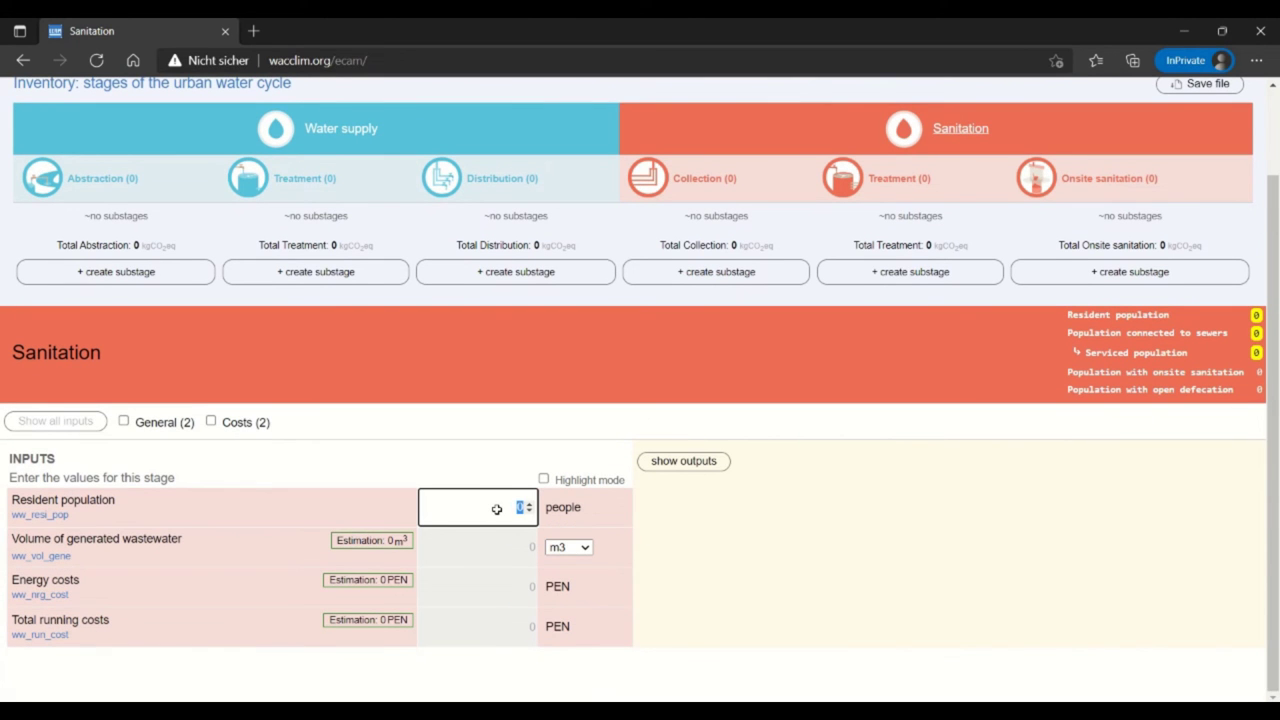
type("400000")
key("Return")
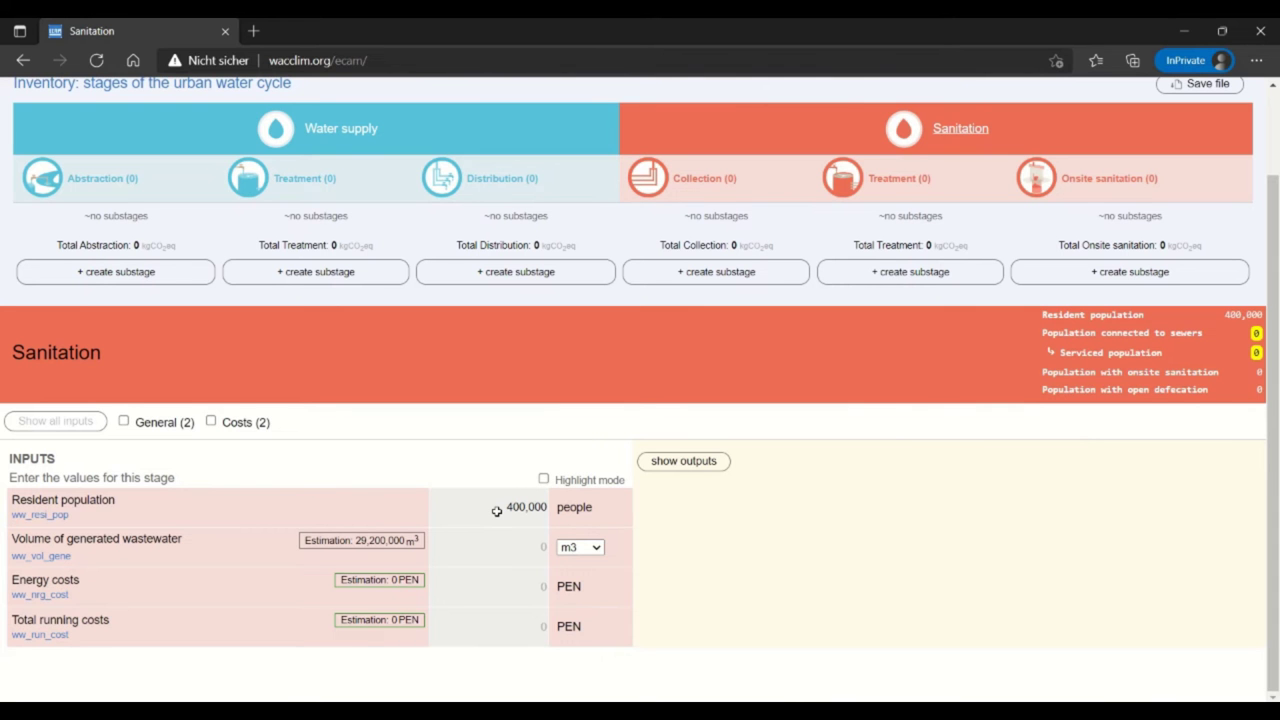
Step: Fill the volume of generated wastewater with the tool's estimate of 29,200,000 m3
mouse_move(374, 541)
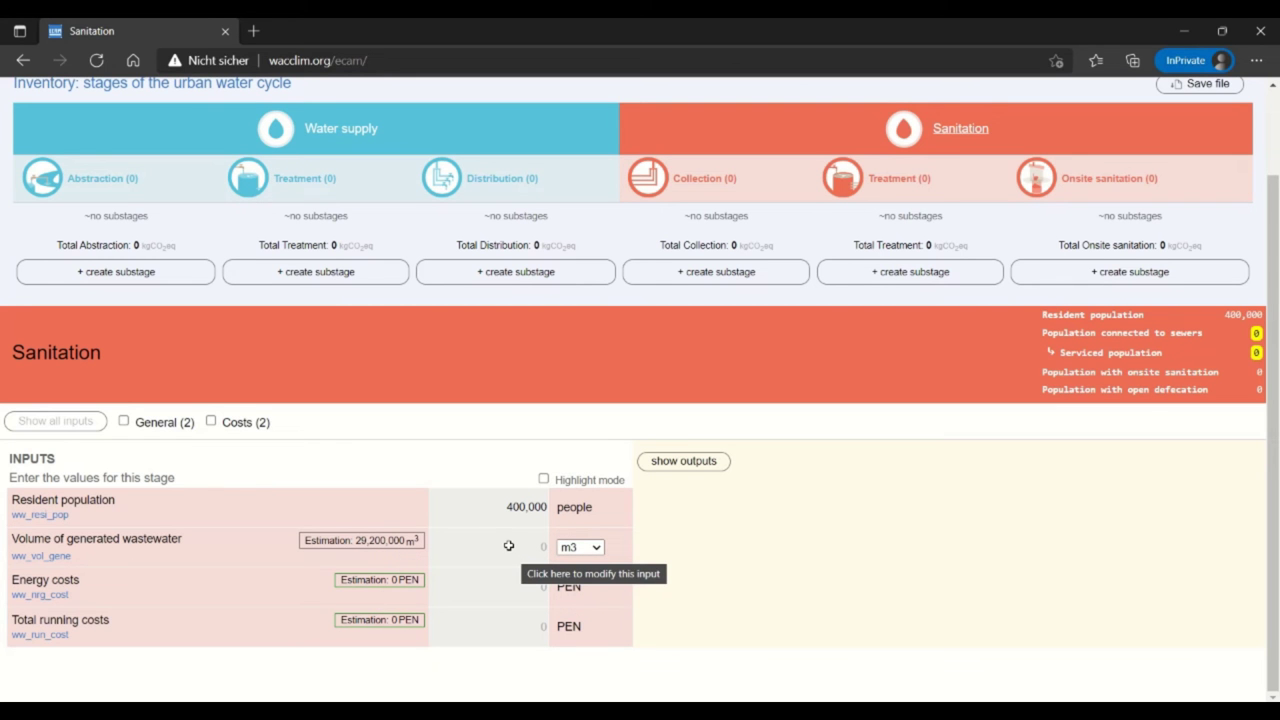
left_click(508, 546)
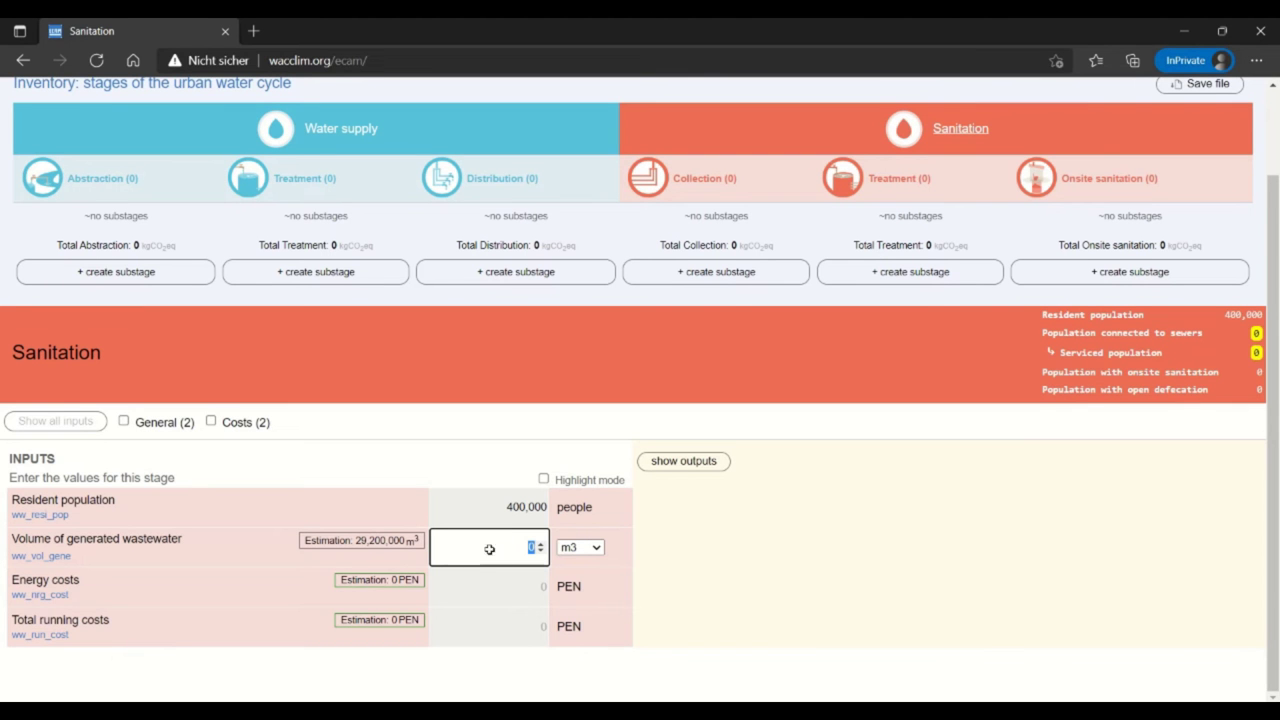
left_click(365, 541)
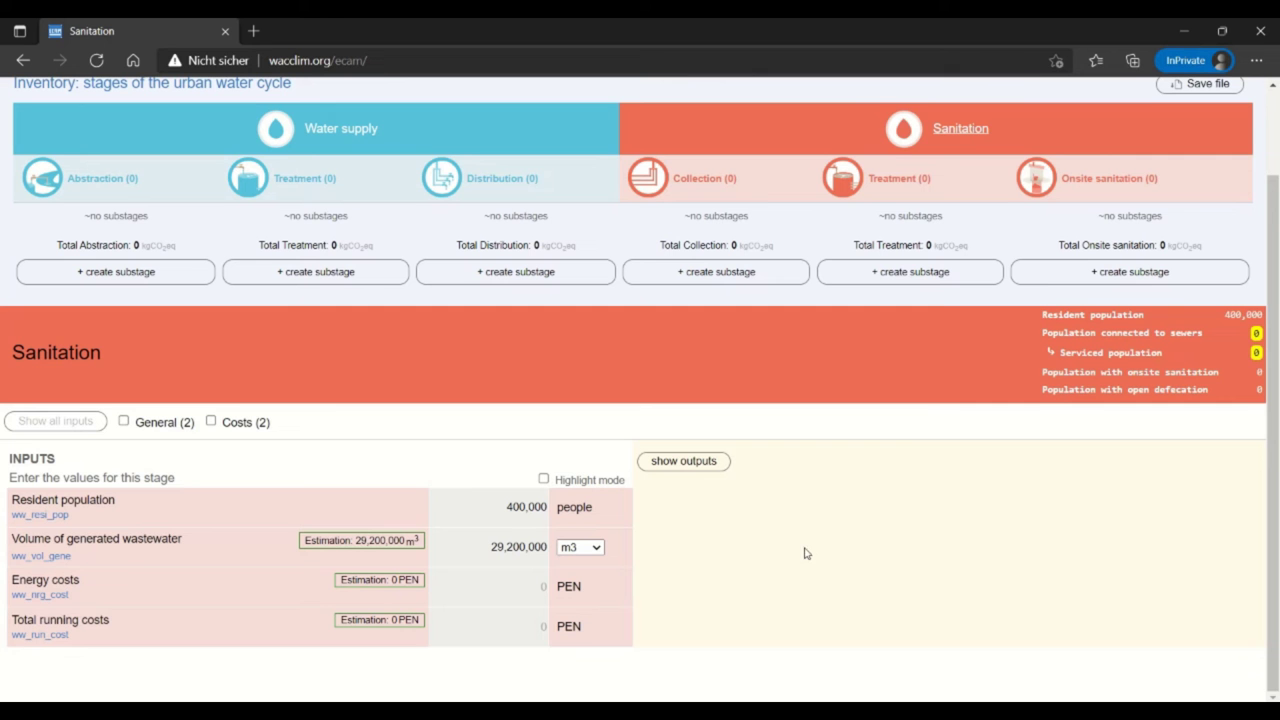
Step: Create a treatment substage under Sanitation and set its serviced population to 400000 people
left_click(922, 276)
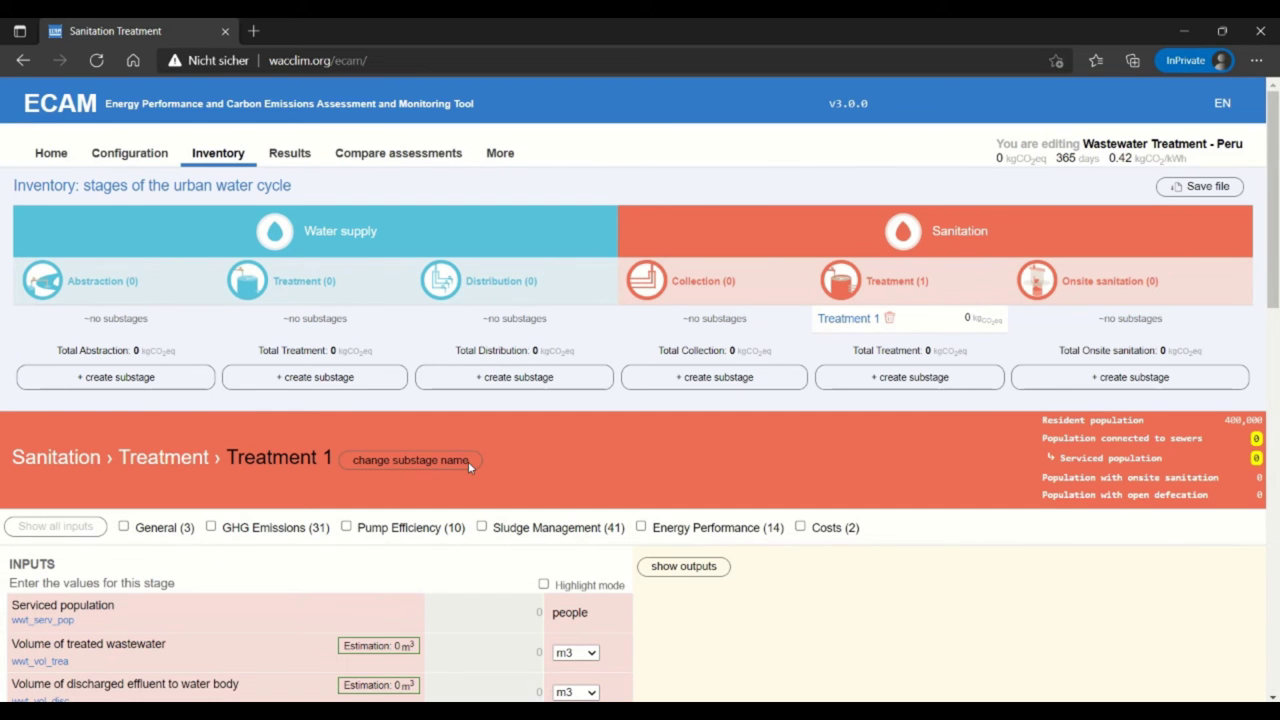
scroll(782, 452, "down", 3)
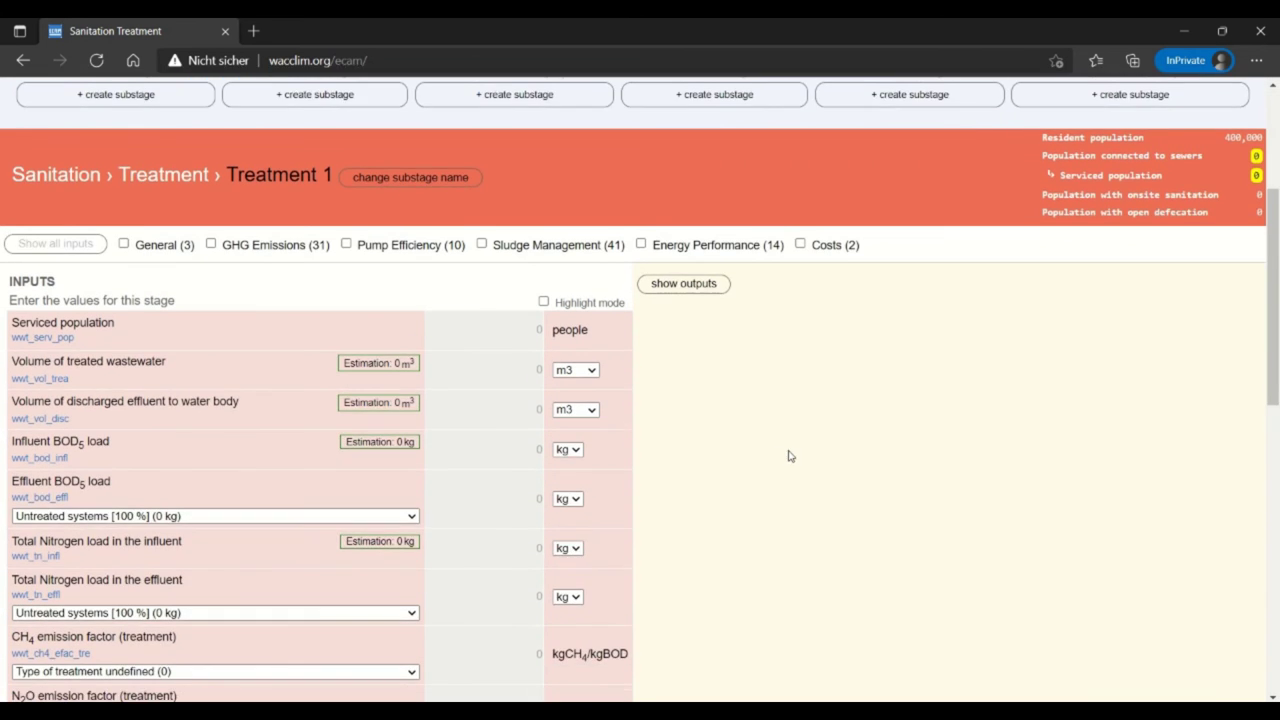
scroll(790, 456, "down", 1)
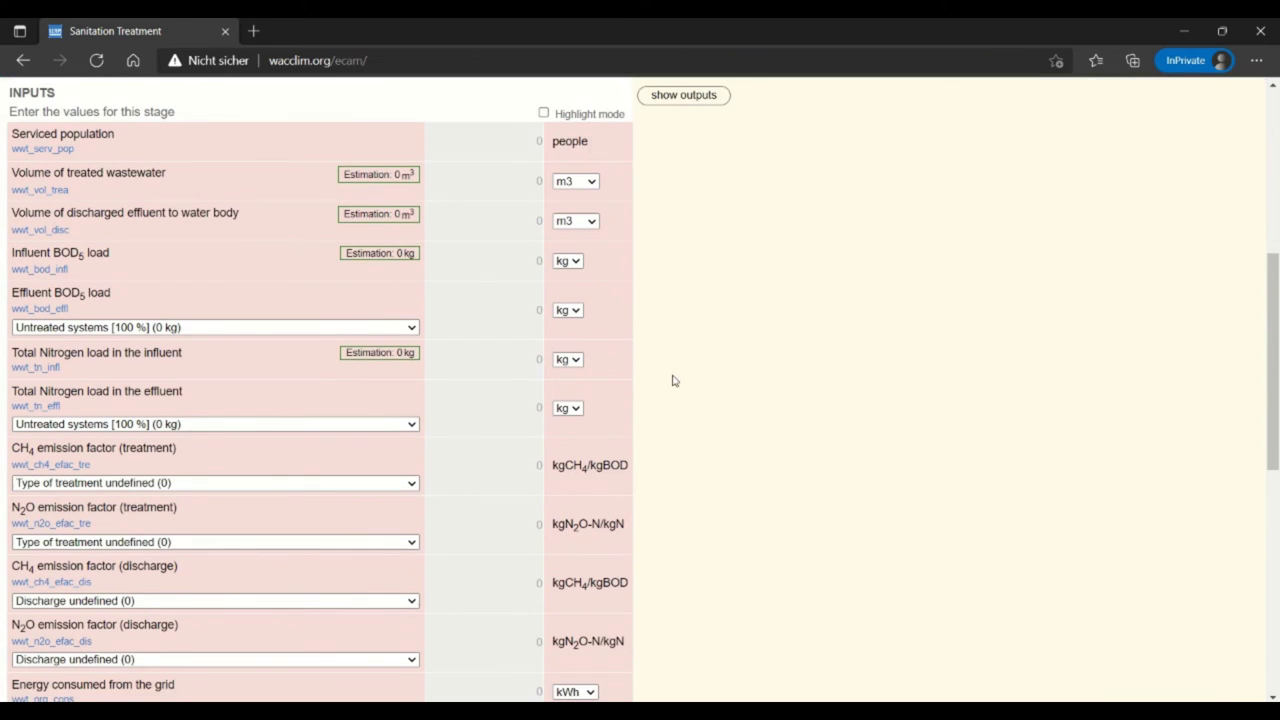
left_click(516, 147)
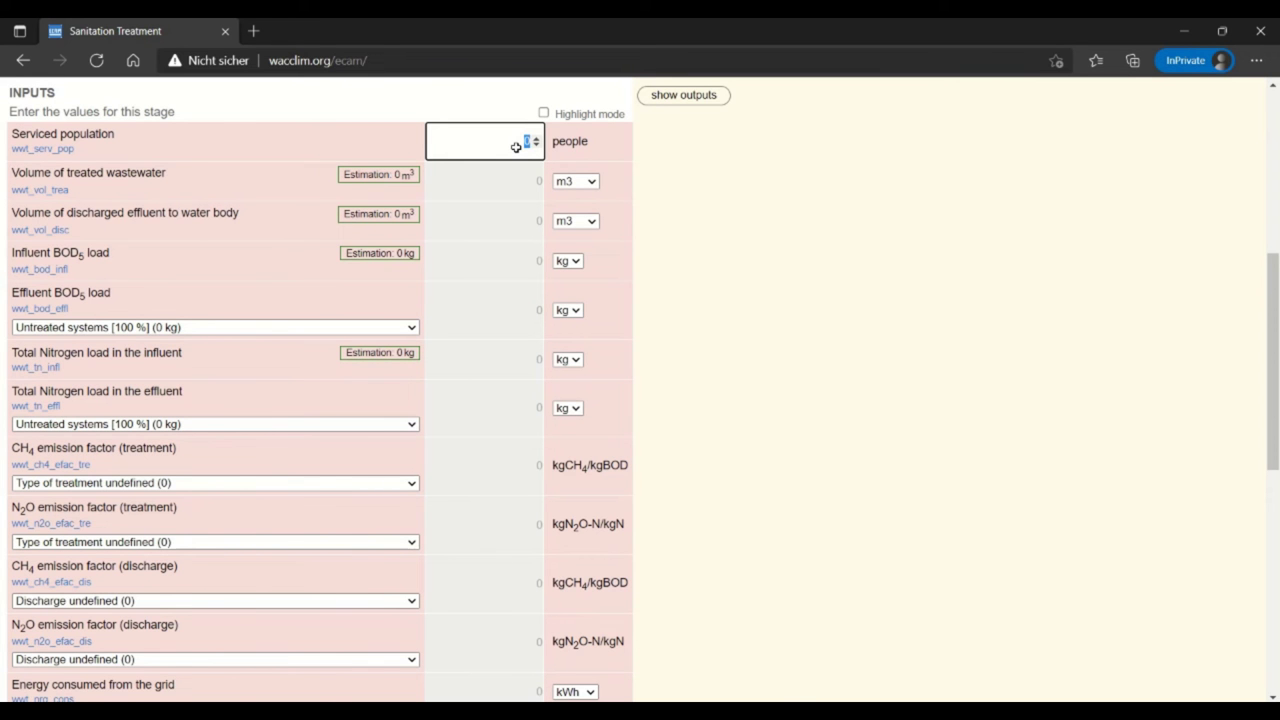
type("400000")
key("Return")
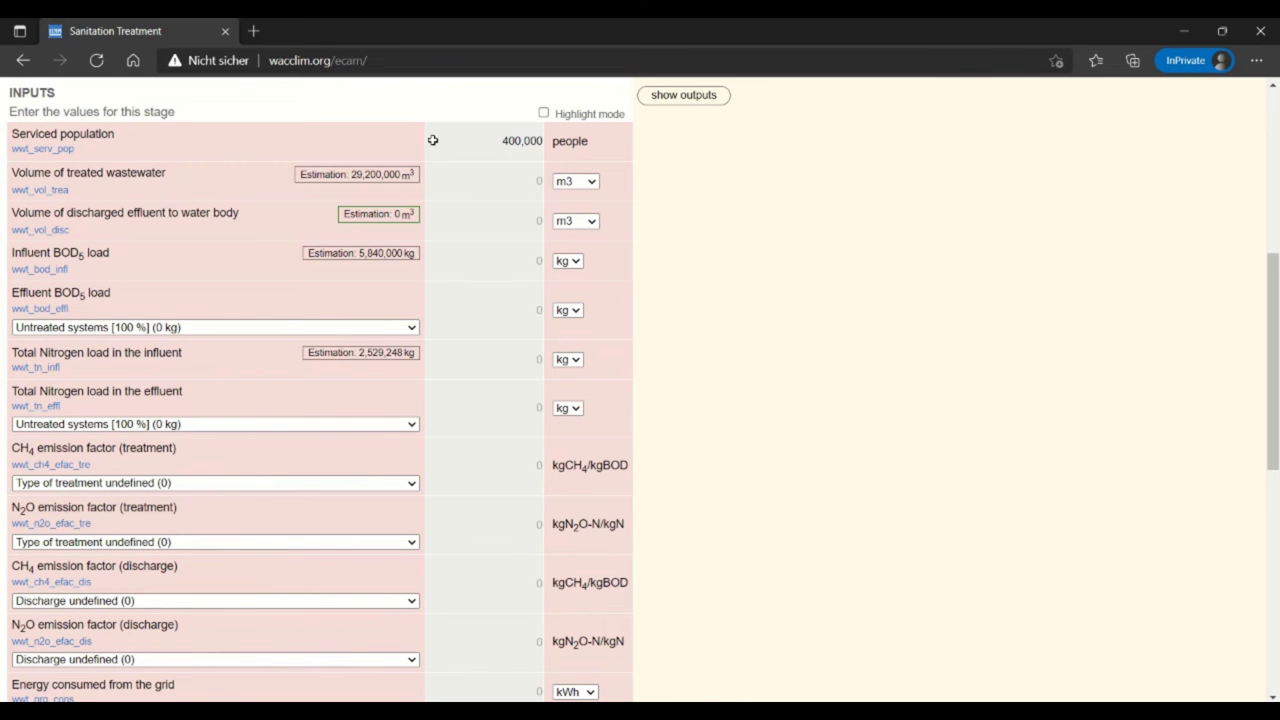
Step: Apply the 29,200,000 m3 estimates to both the volume of treated wastewater and the volume of effluent discharged to the water body
mouse_move(351, 178)
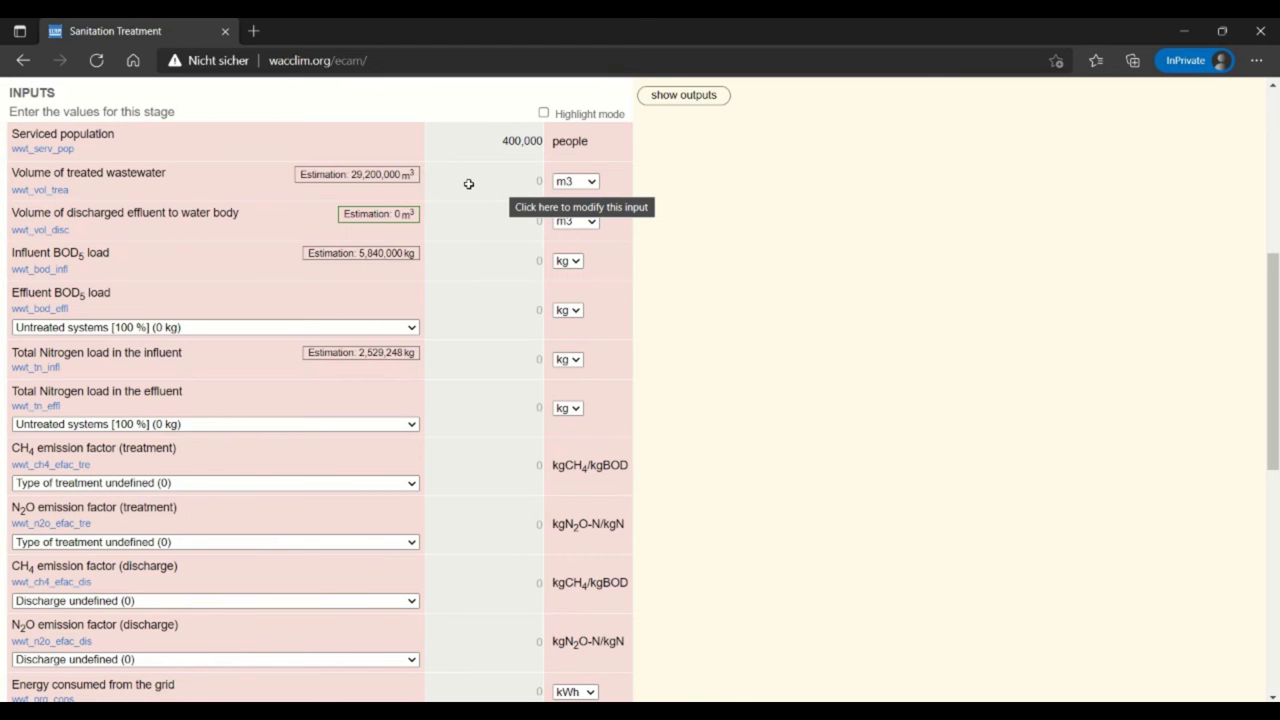
left_click(358, 175)
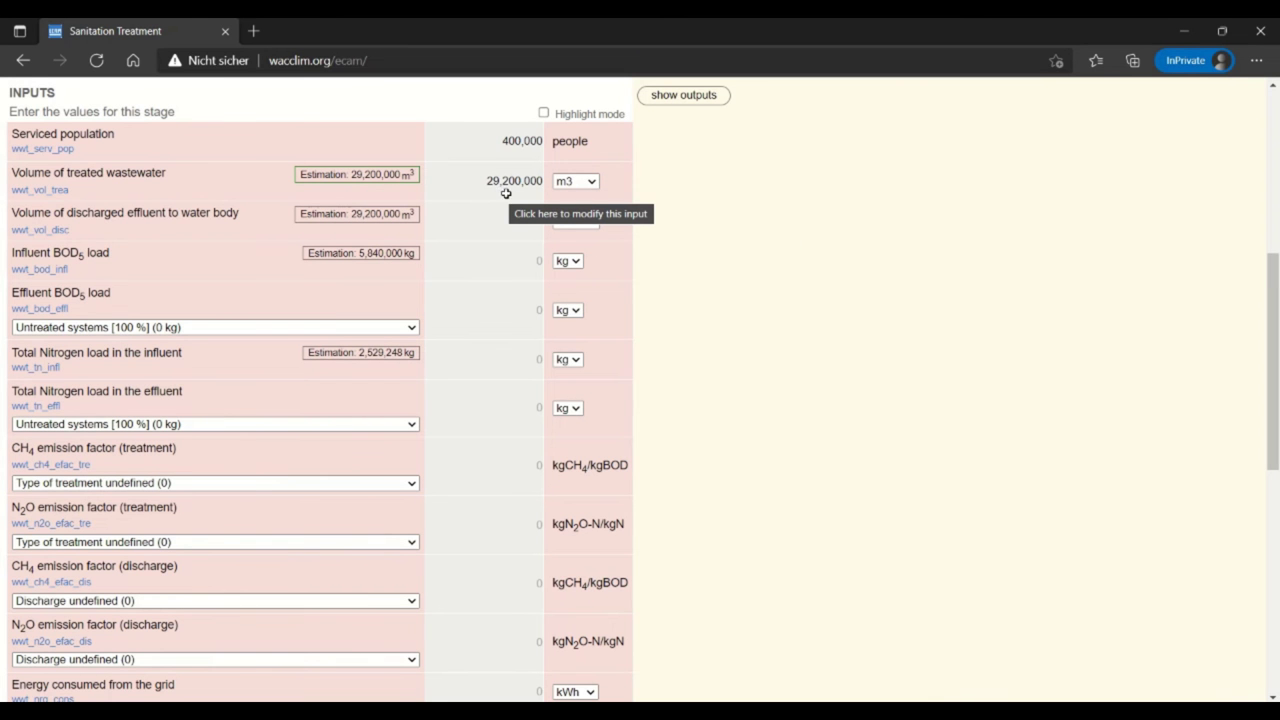
left_click(379, 218)
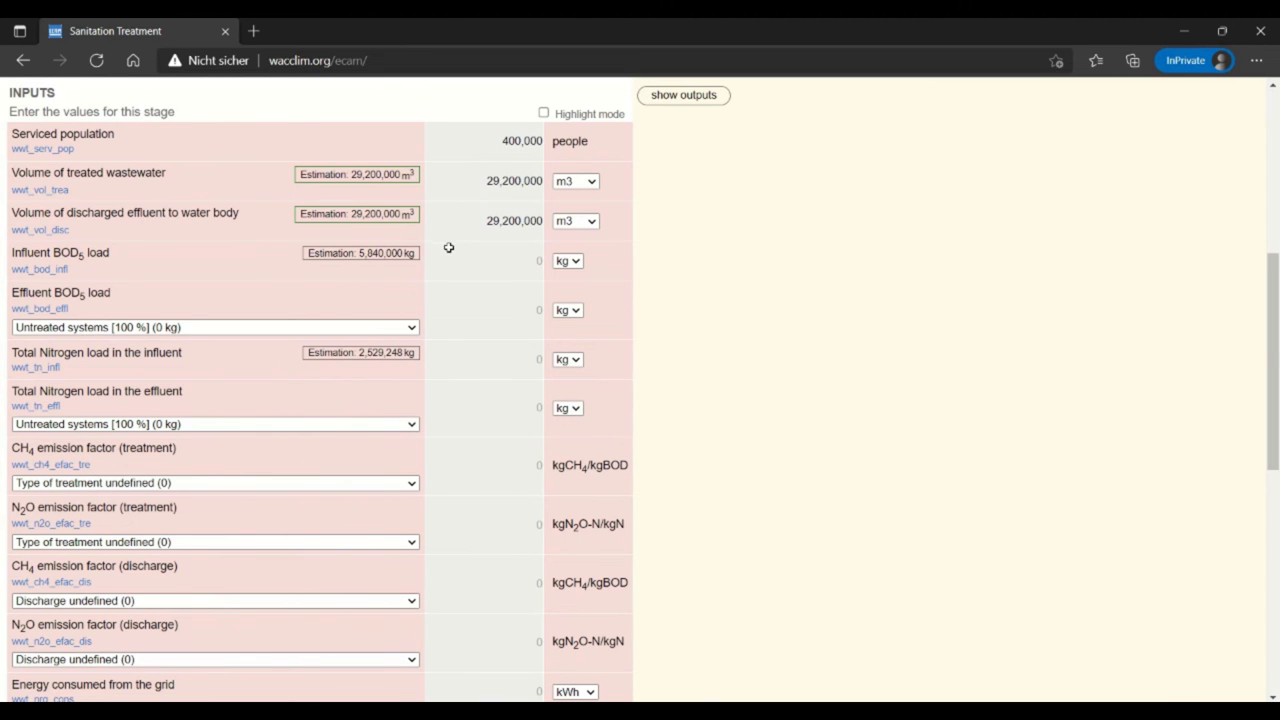
Step: Apply the 5,840,000 kg estimate to the influent BOD5 load and set the effluent BOD5 load to Primary + Secondary (biological treatment plants) [15 %]
mouse_move(403, 274)
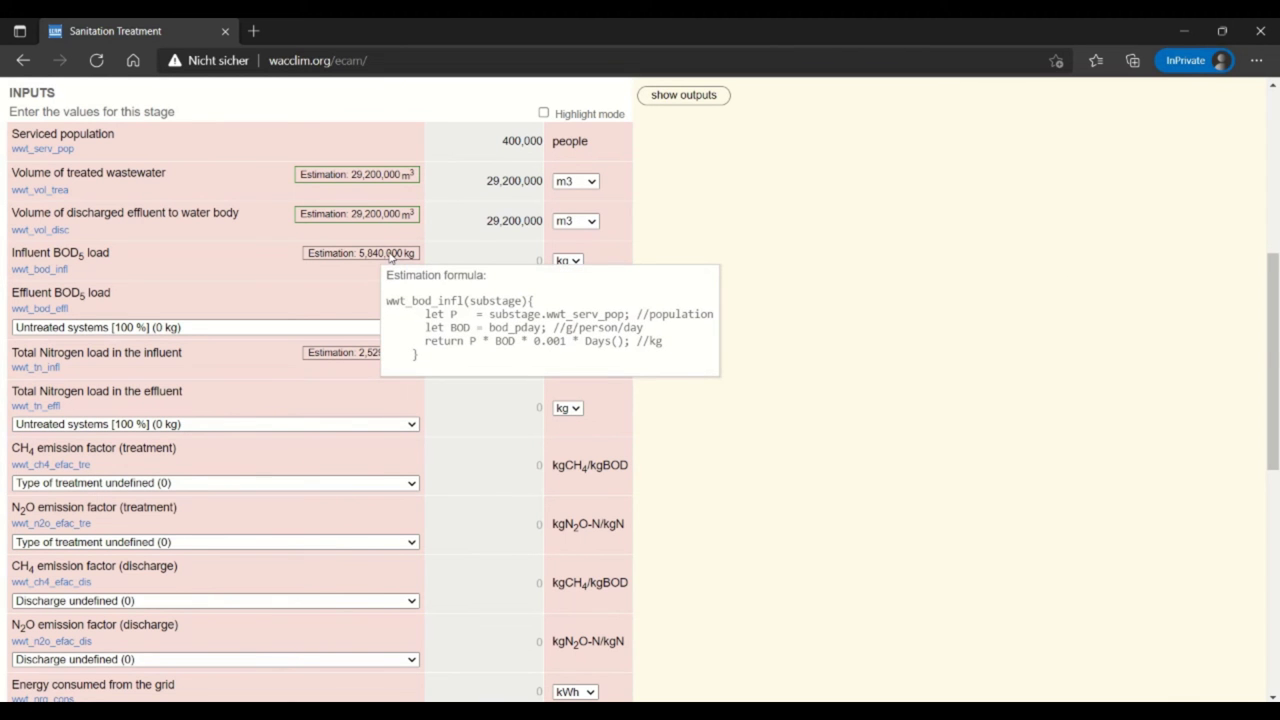
left_click(391, 256)
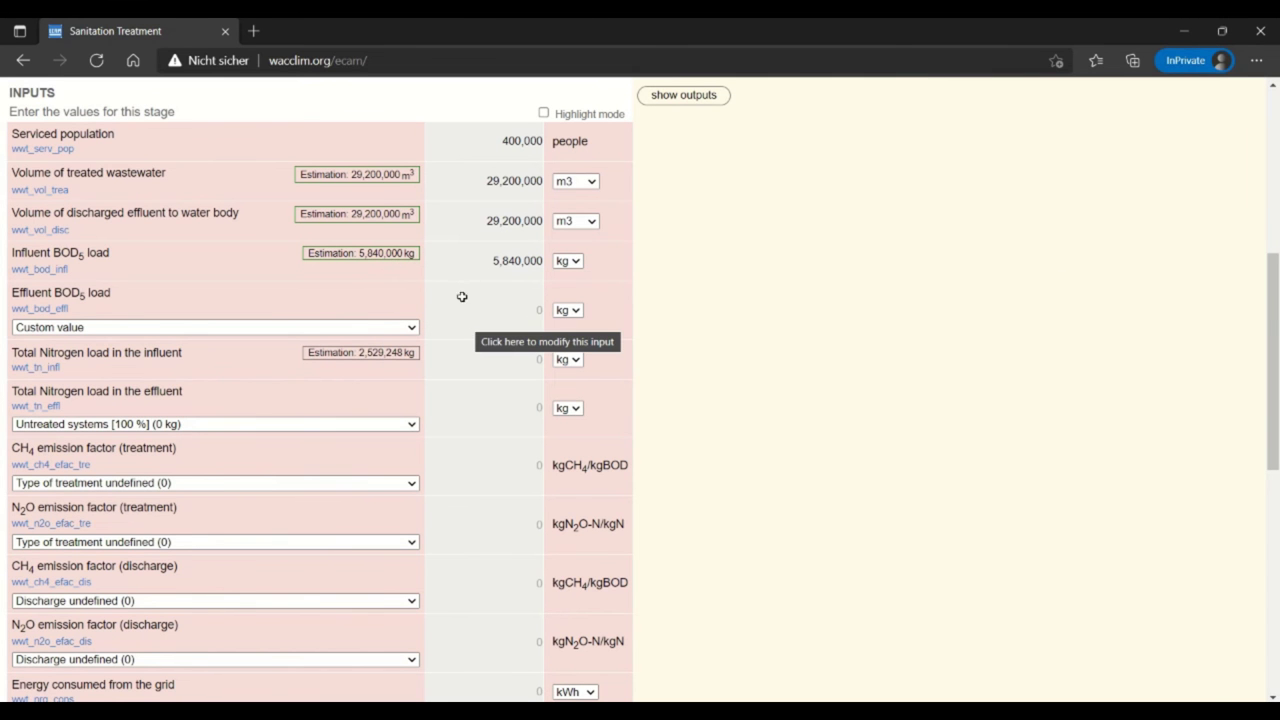
mouse_move(235, 306)
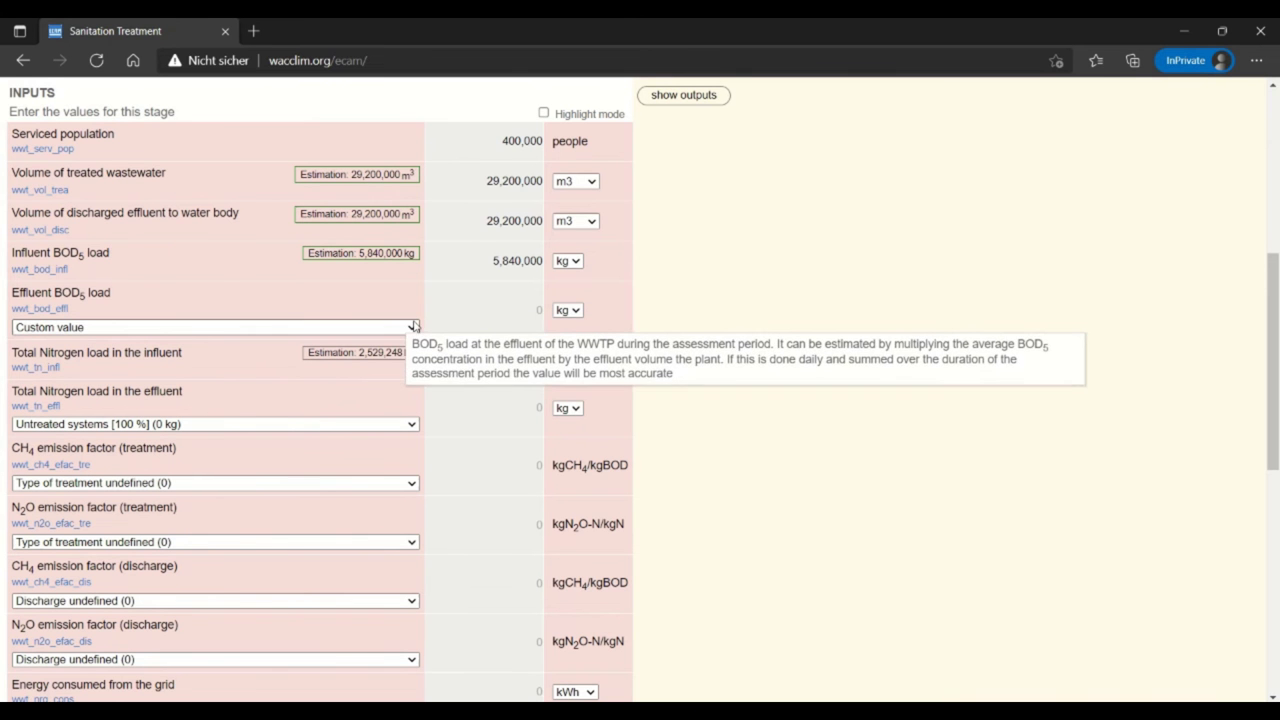
left_click(413, 328)
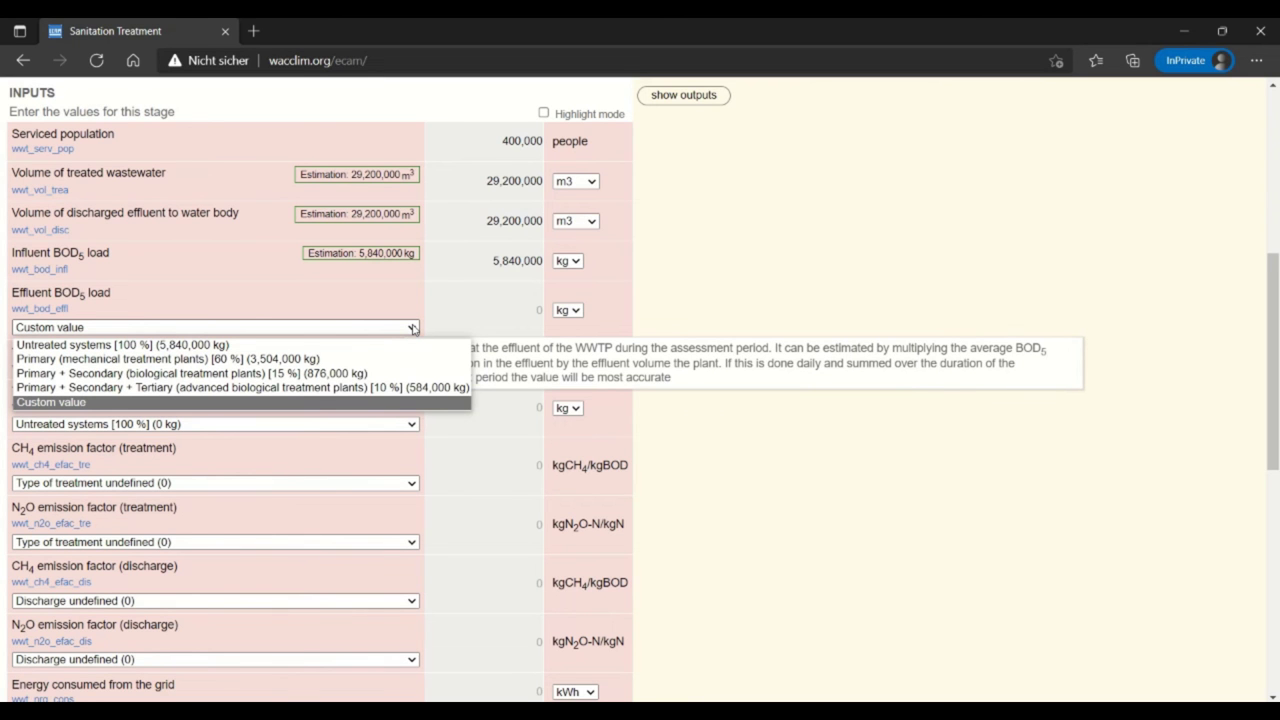
left_click(370, 374)
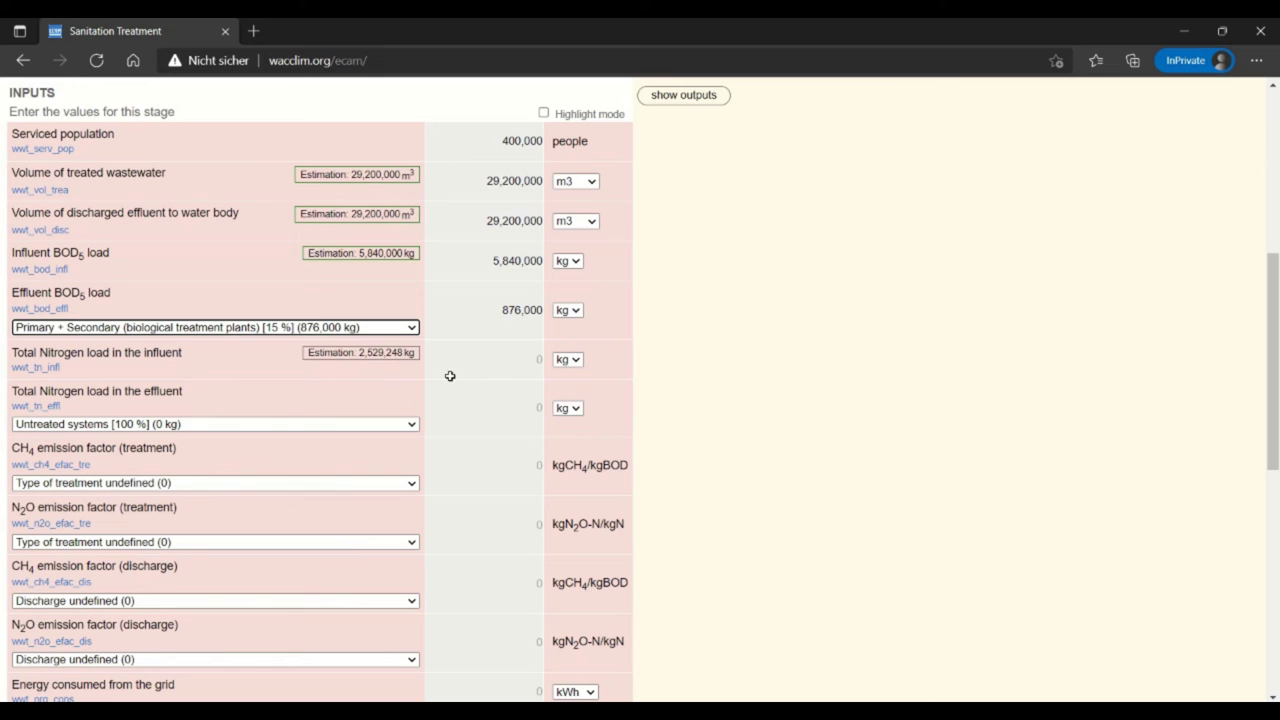
Step: Apply the 2,529,248 kg estimate to the influent total nitrogen load, with kg as the unit
mouse_move(378, 356)
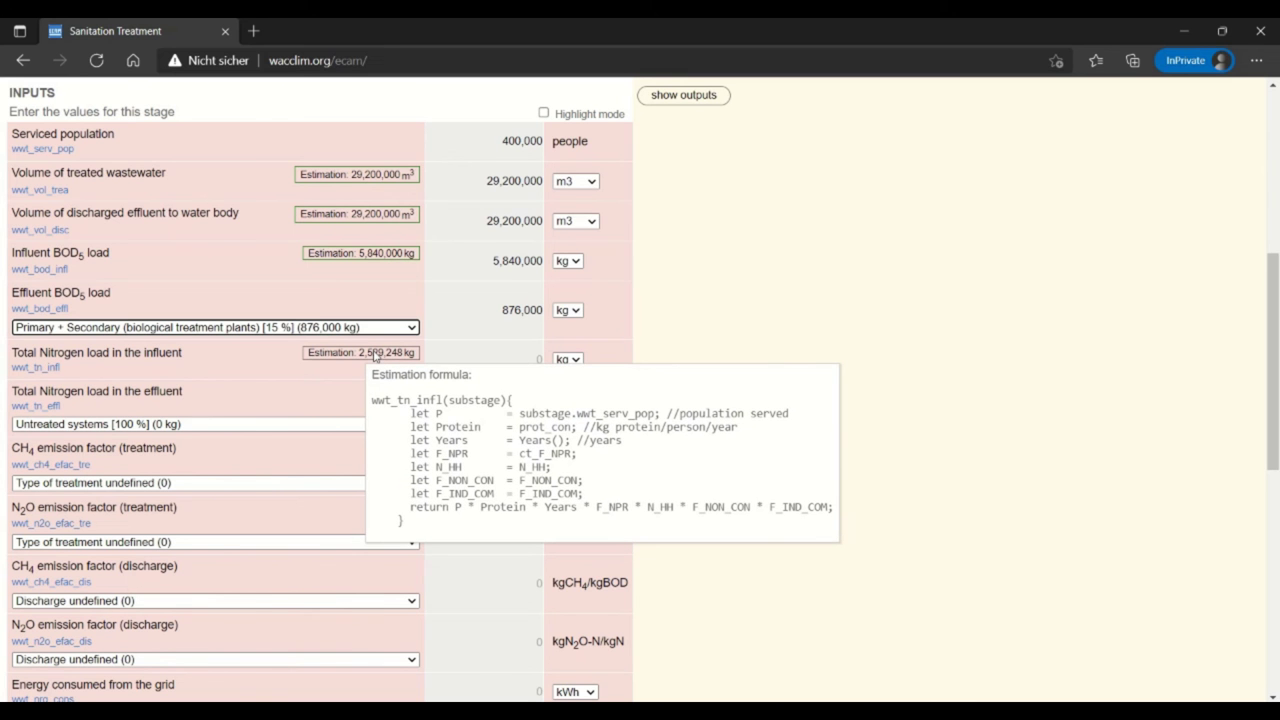
left_click(376, 356)
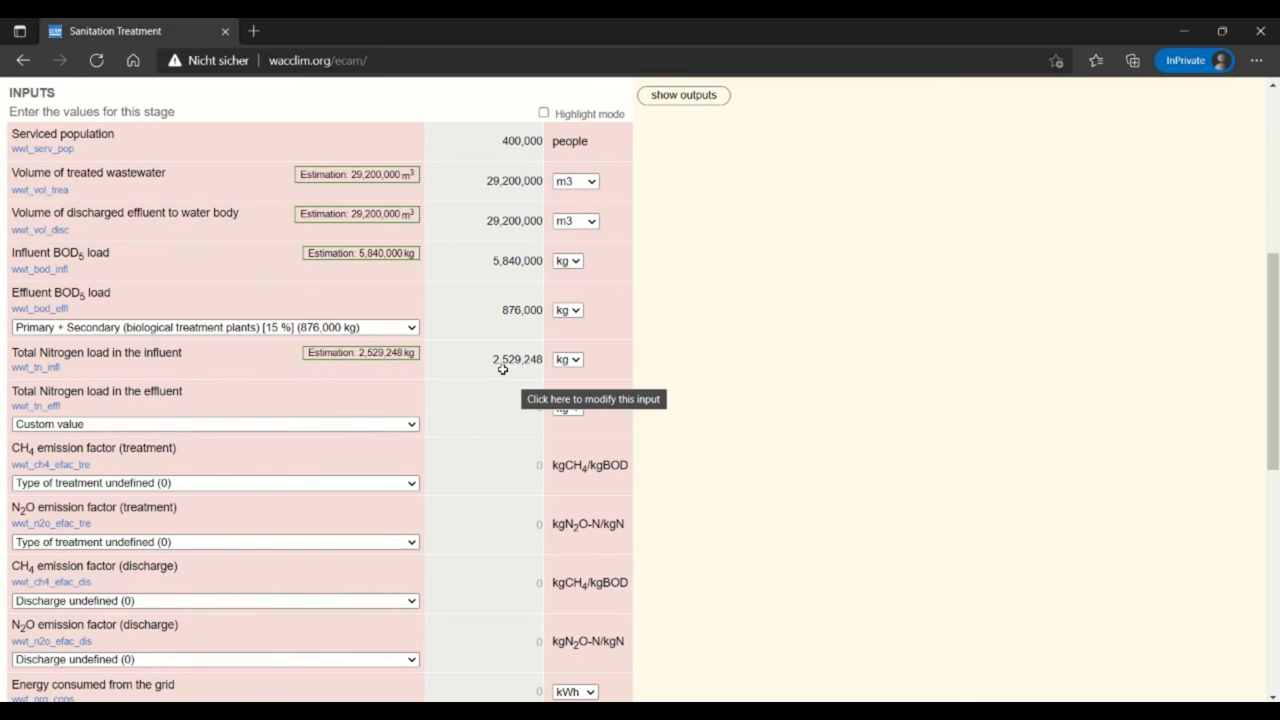
left_click(573, 362)
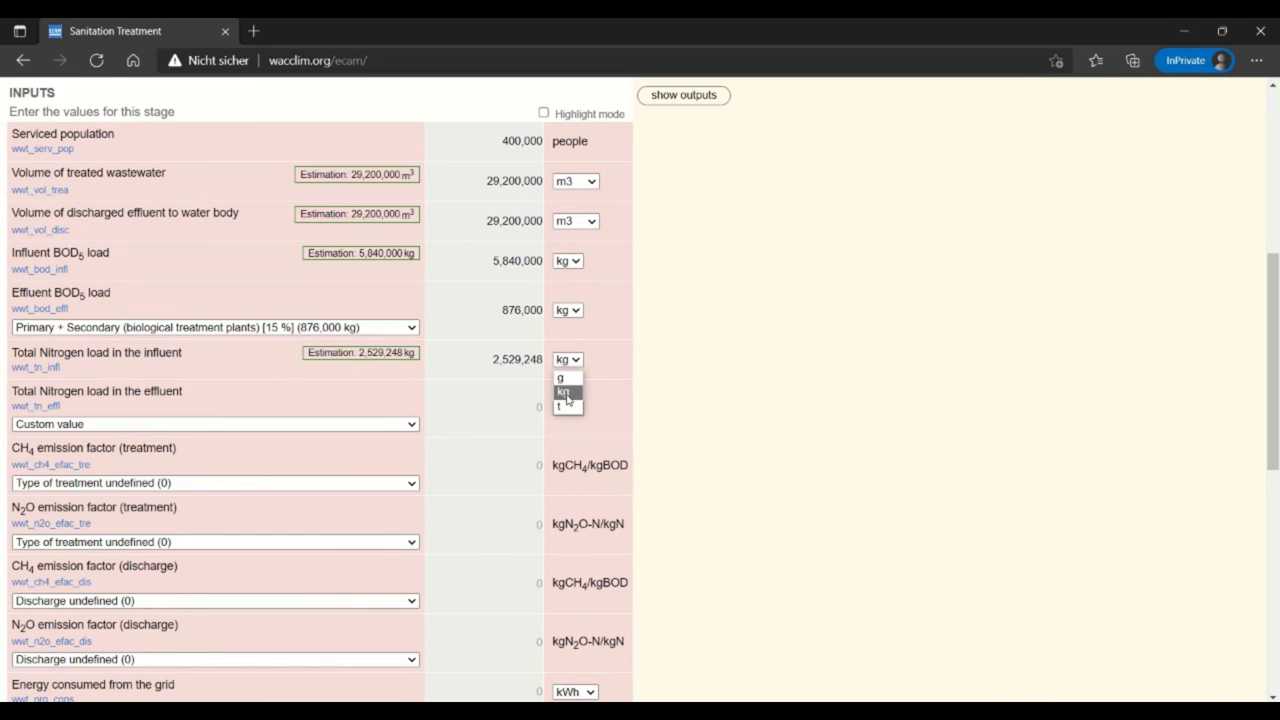
left_click(566, 396)
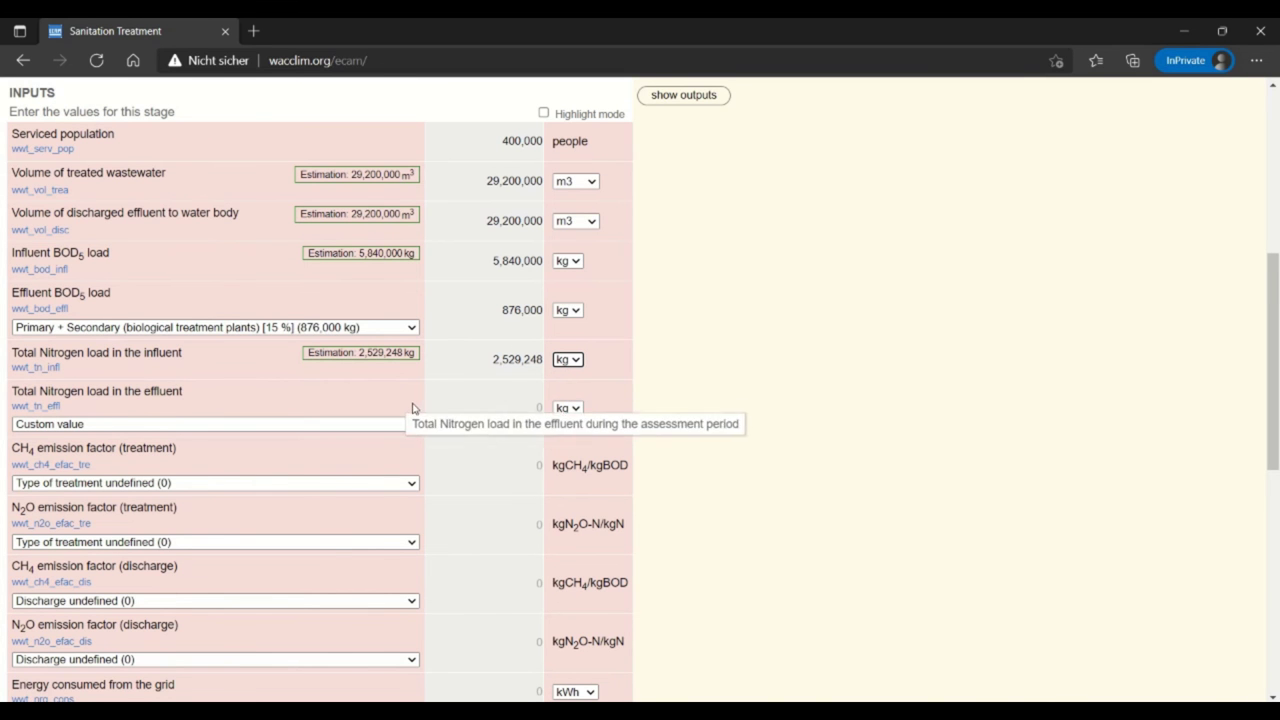
Step: Set the effluent total nitrogen load to Primary + Secondary (biological treatment plants) [60 %]
scroll(425, 400, "down", 1)
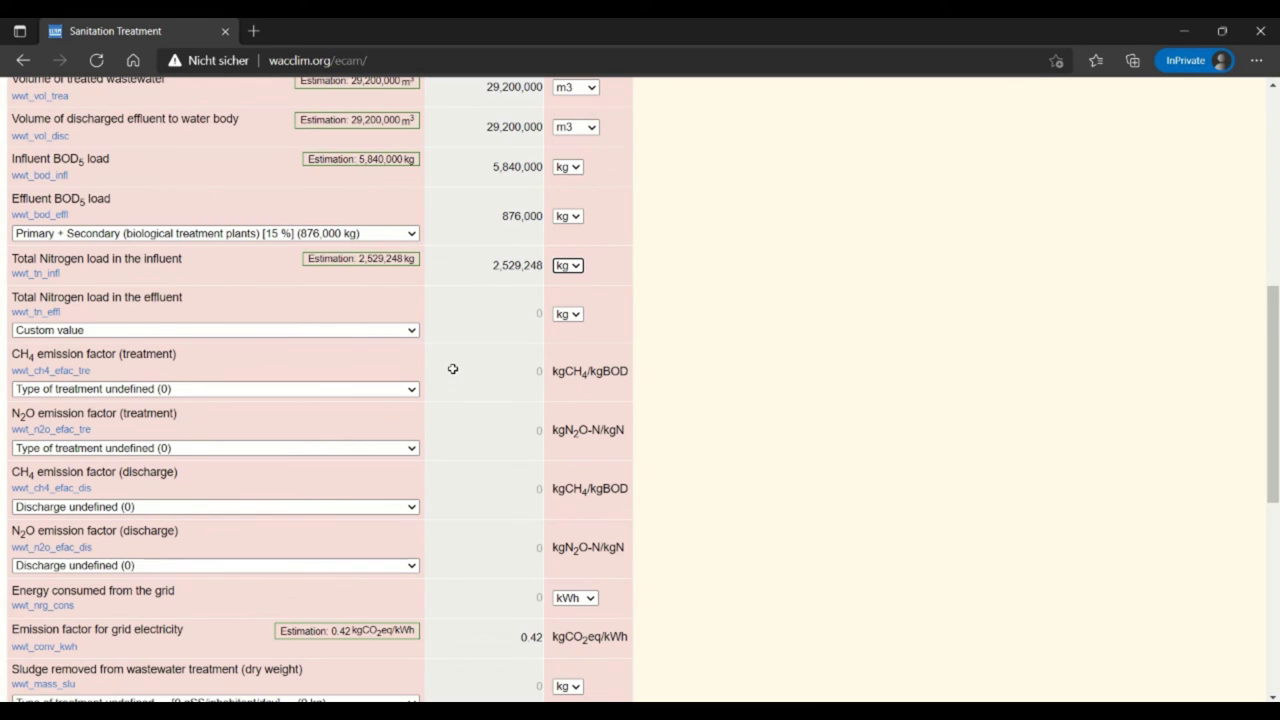
scroll(451, 369, "down", 1)
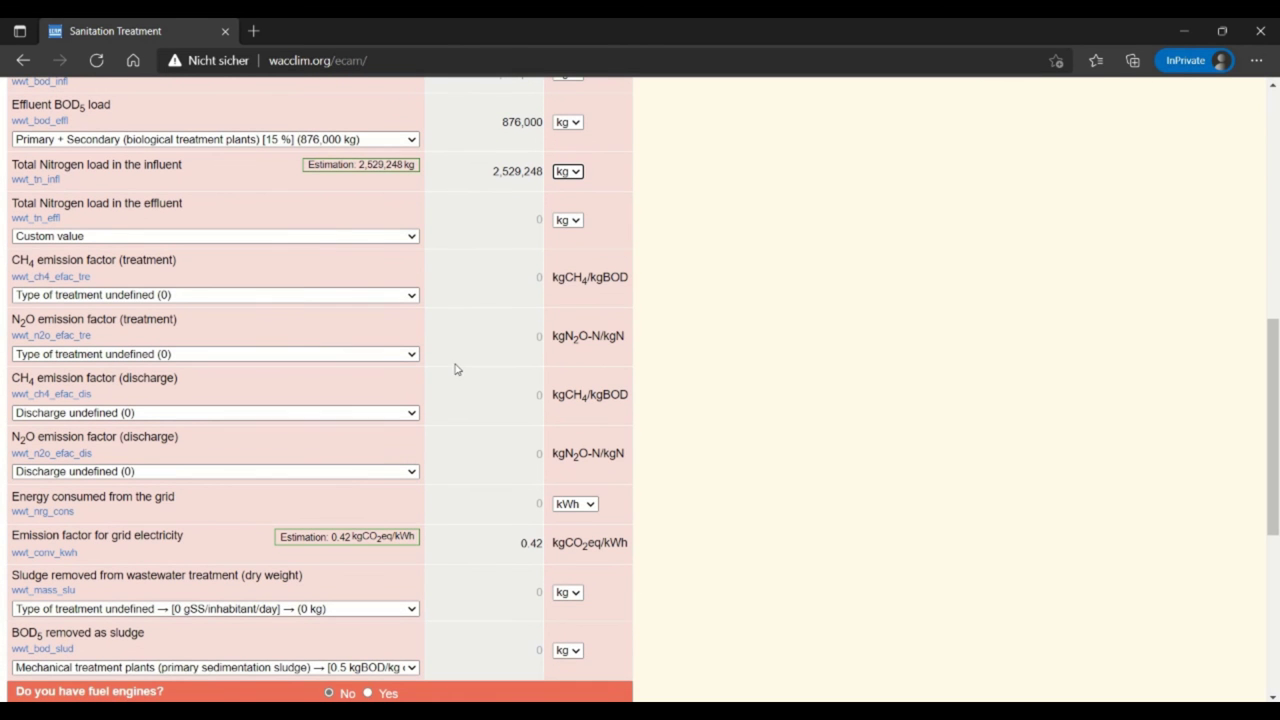
left_click(418, 238)
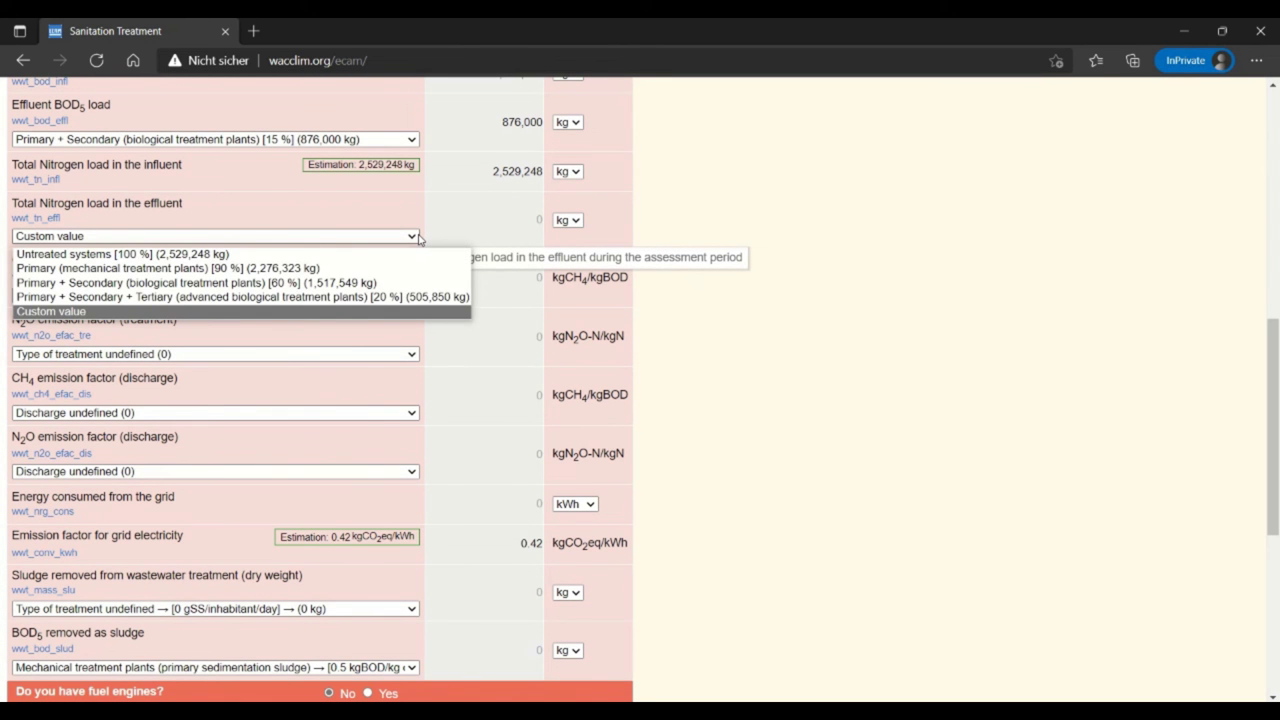
left_click(392, 284)
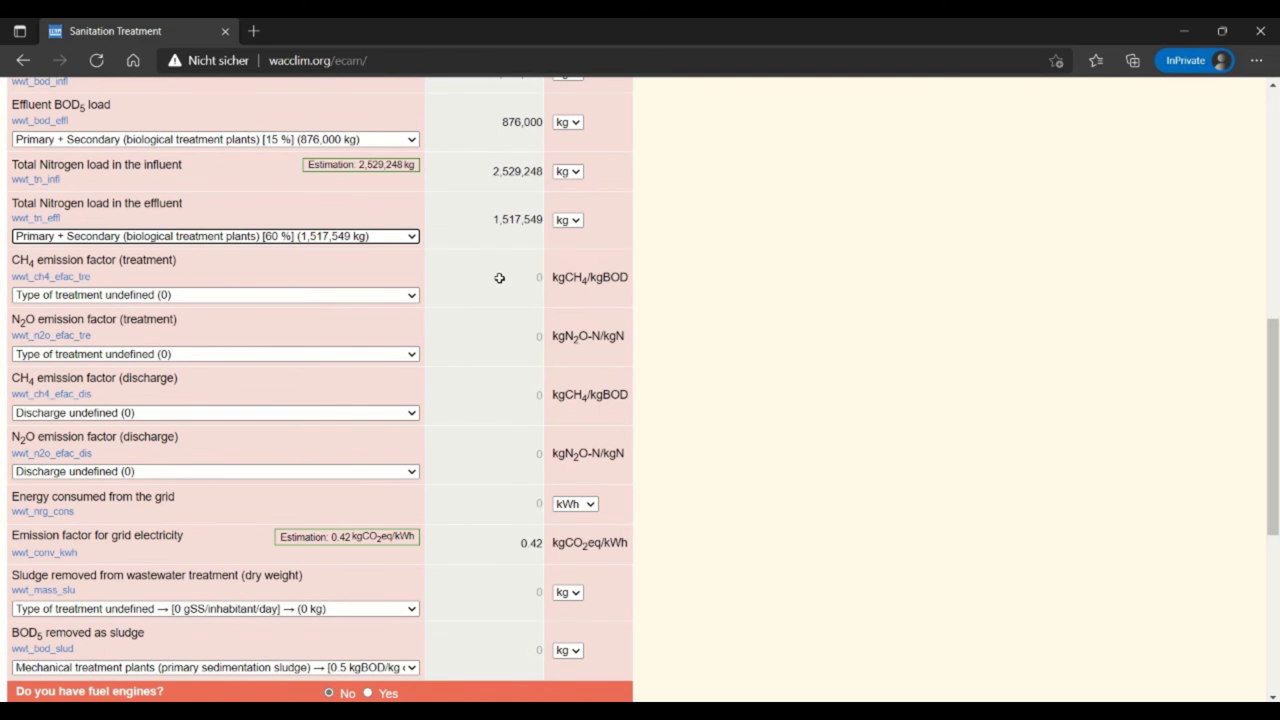
Step: Set the CH4 emission factor for treatment to Centralised, aerobic, treatment plant (0.018)
scroll(500, 278, "down", 1)
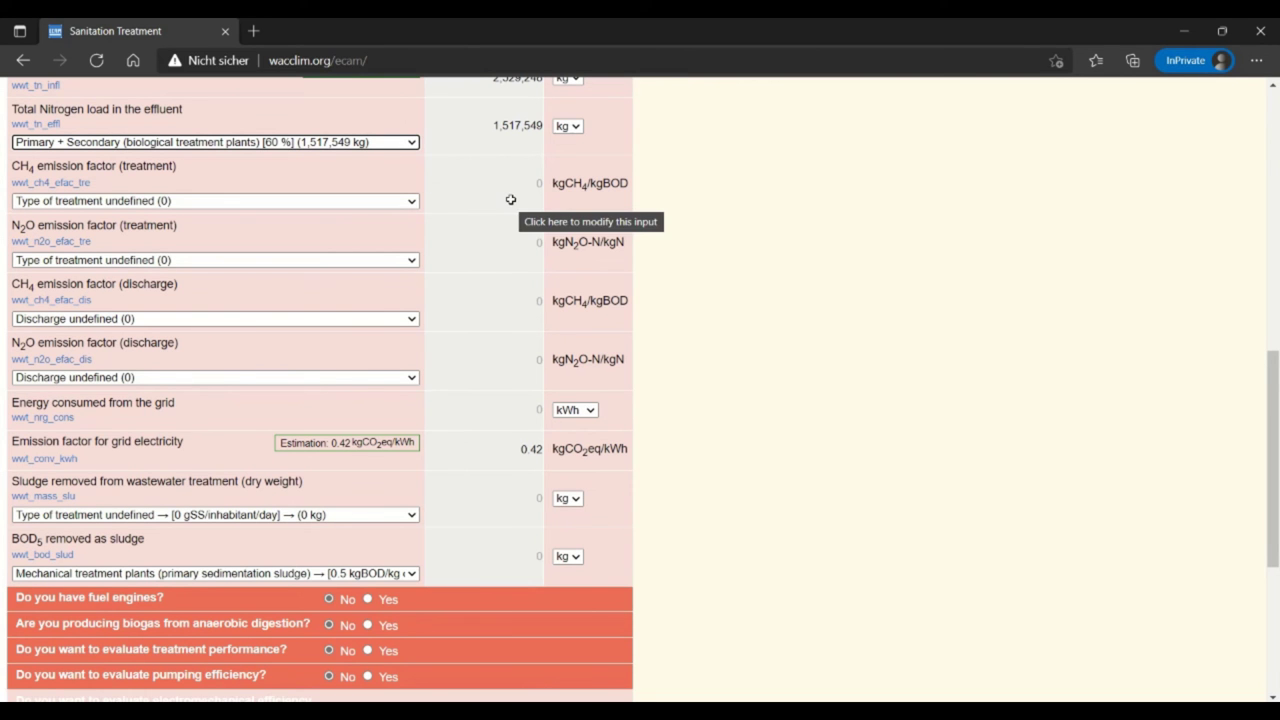
left_click(410, 203)
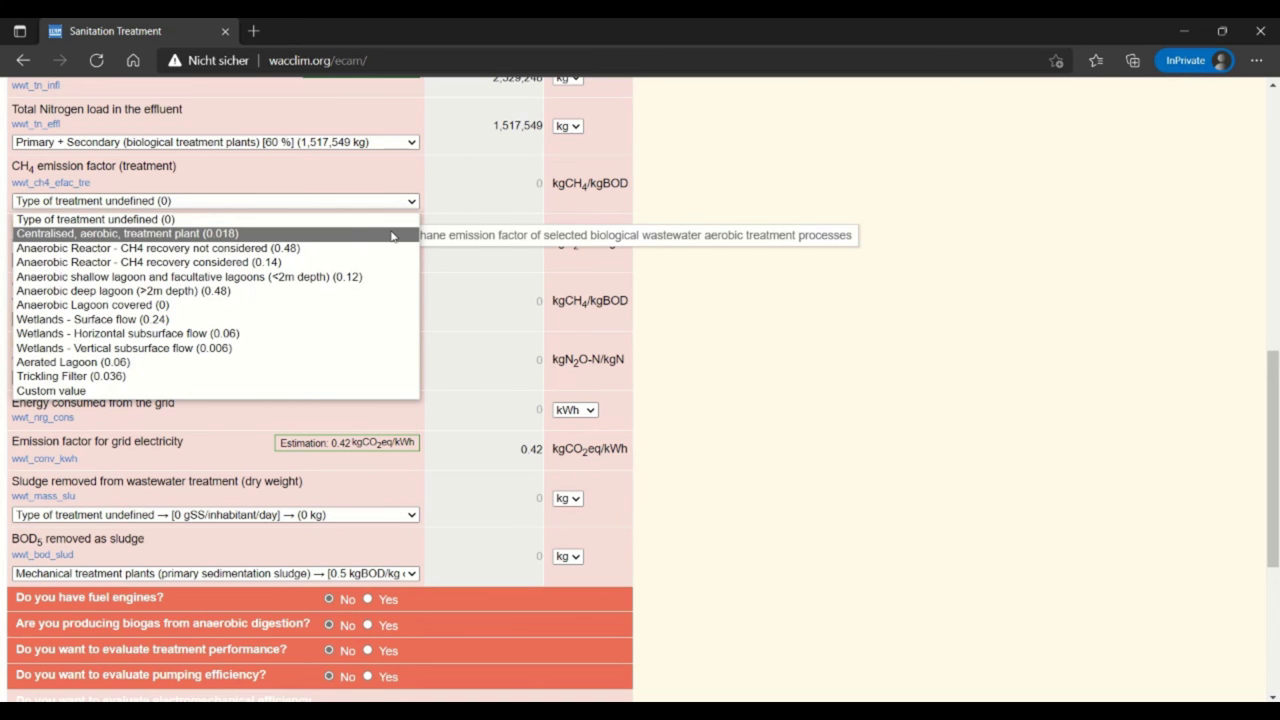
left_click(391, 235)
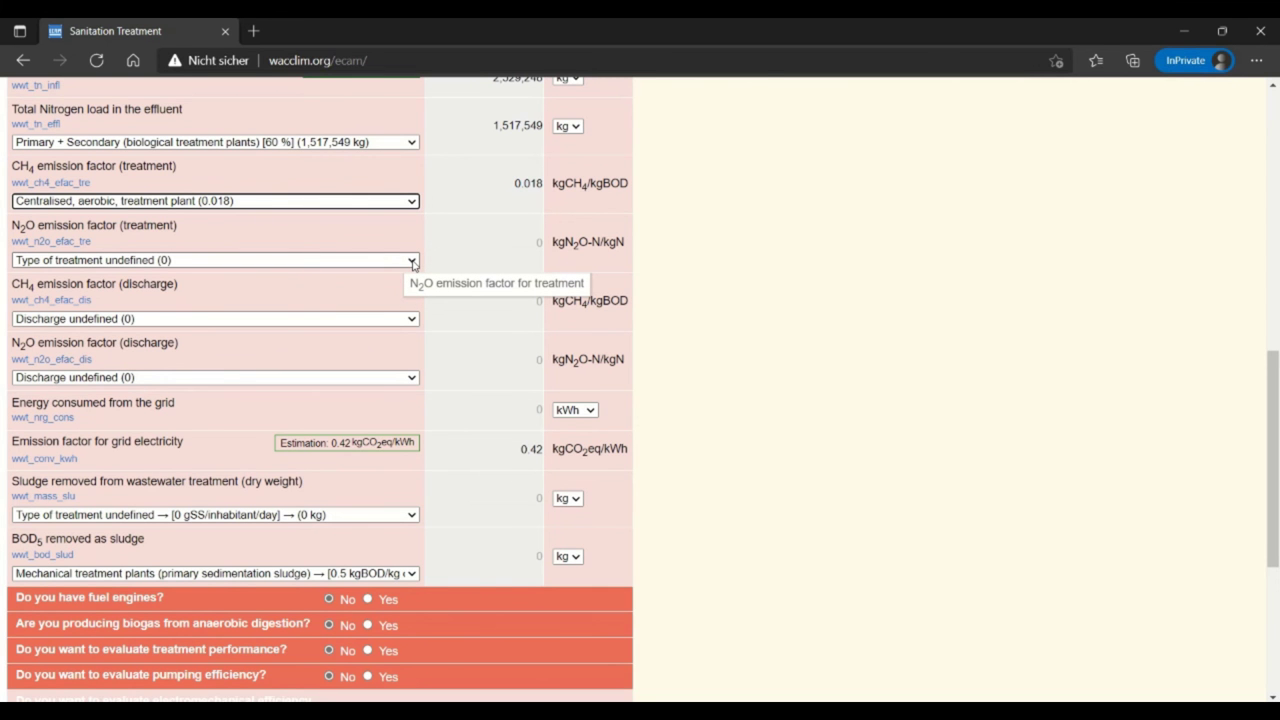
Step: Set the N2O emission factor for treatment to Centralised, aerobic, treatment plant (0.016)
left_click(412, 262)
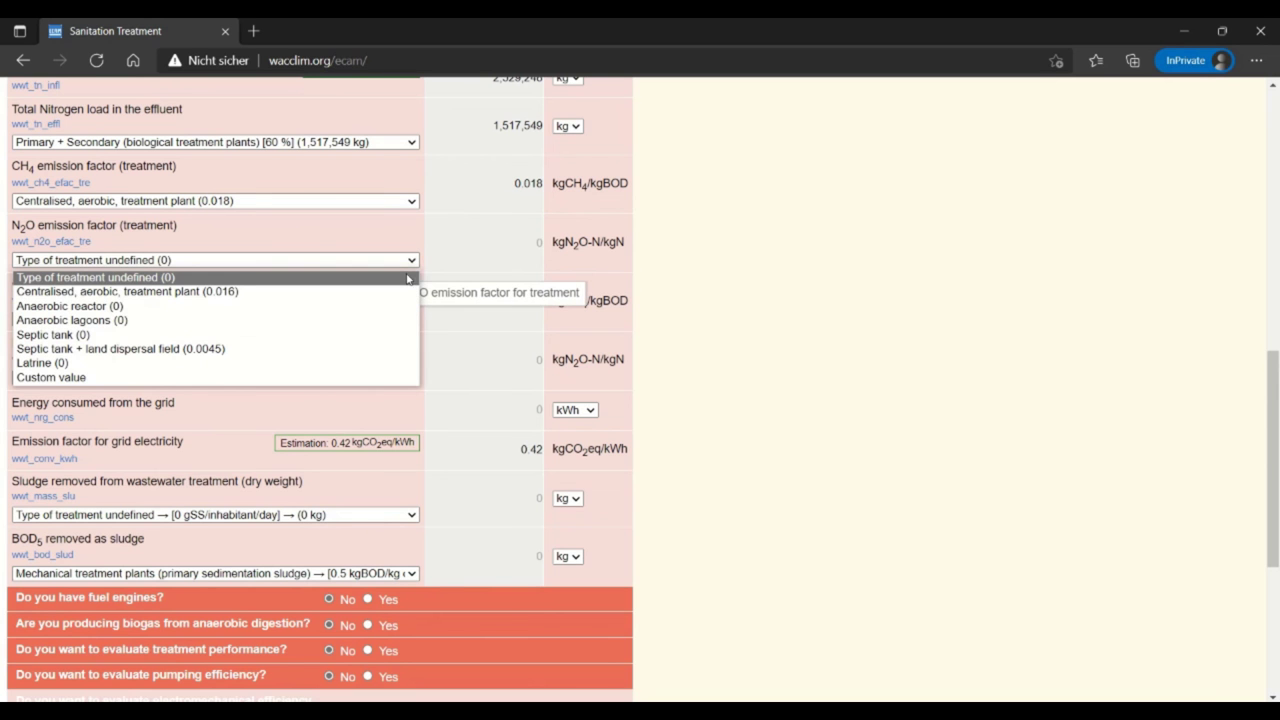
left_click(396, 291)
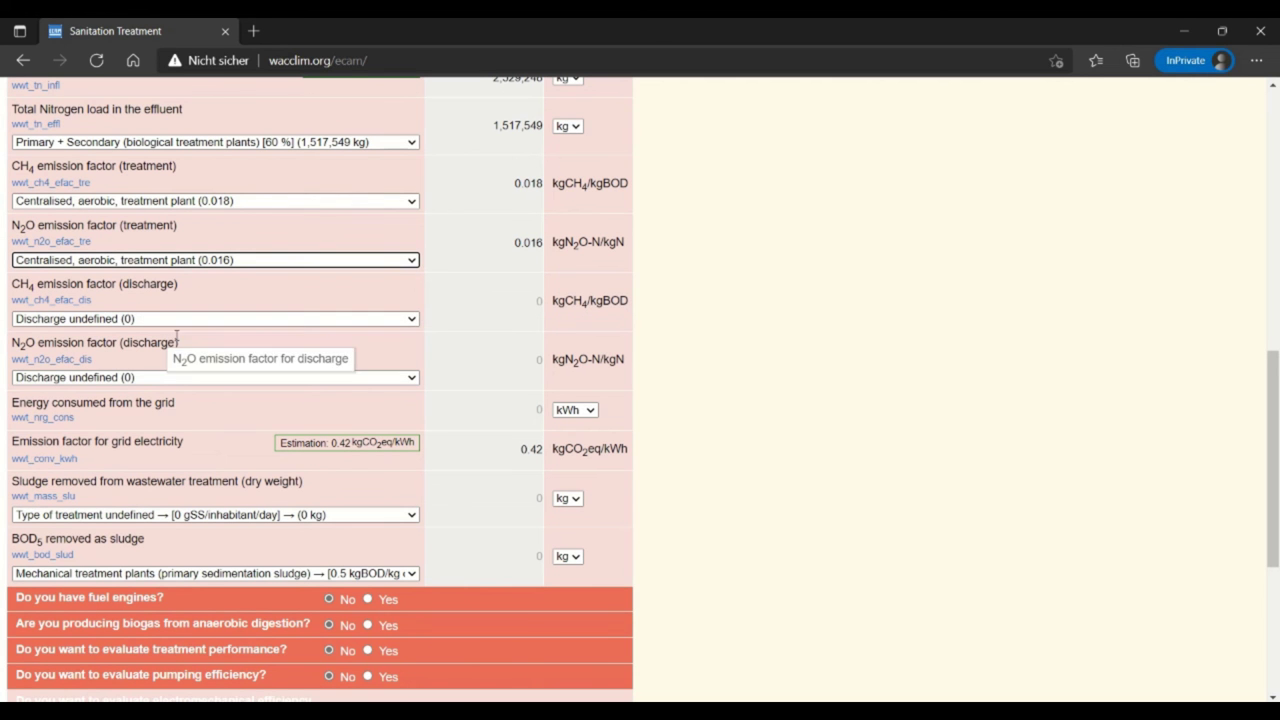
Step: Set the discharge emission factors: CH4 to aquatic environments other than reservoirs, lakes, and estuaries (Tier 2) (0.021), N2O to Freshwater, estuarine, and marine discharge (Tier 1) (0.005)
left_click(411, 319)
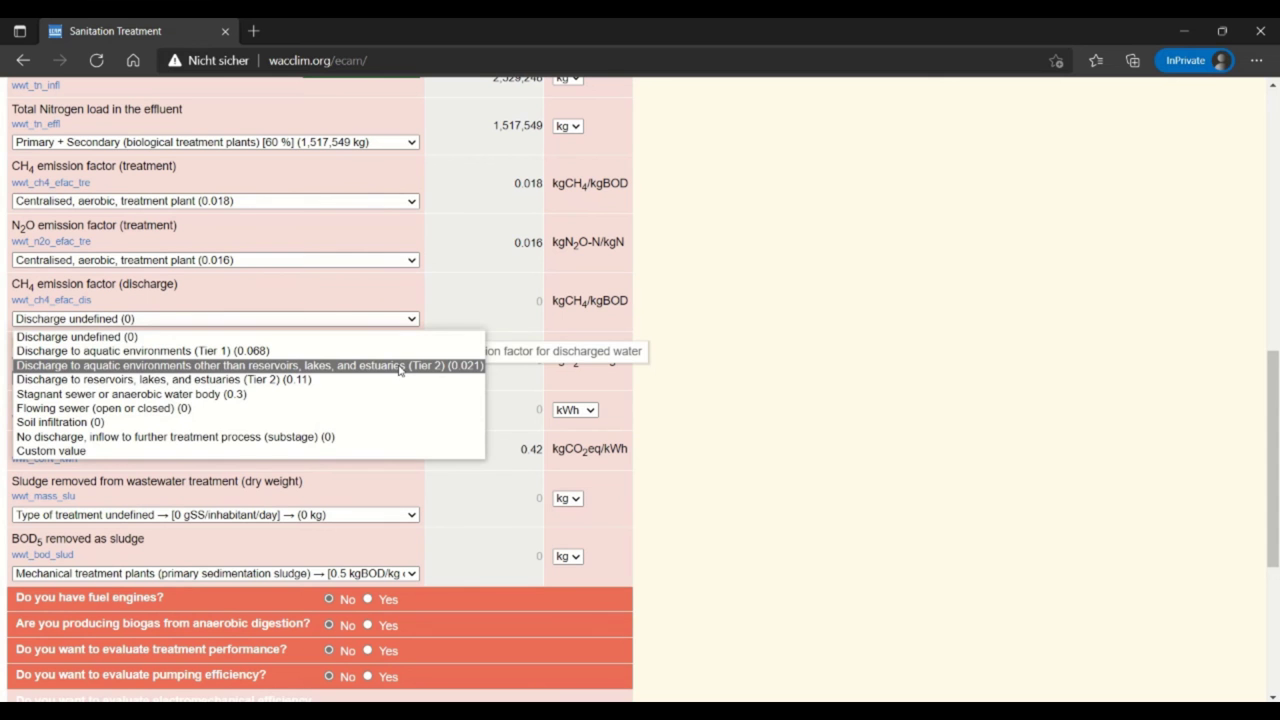
left_click(399, 366)
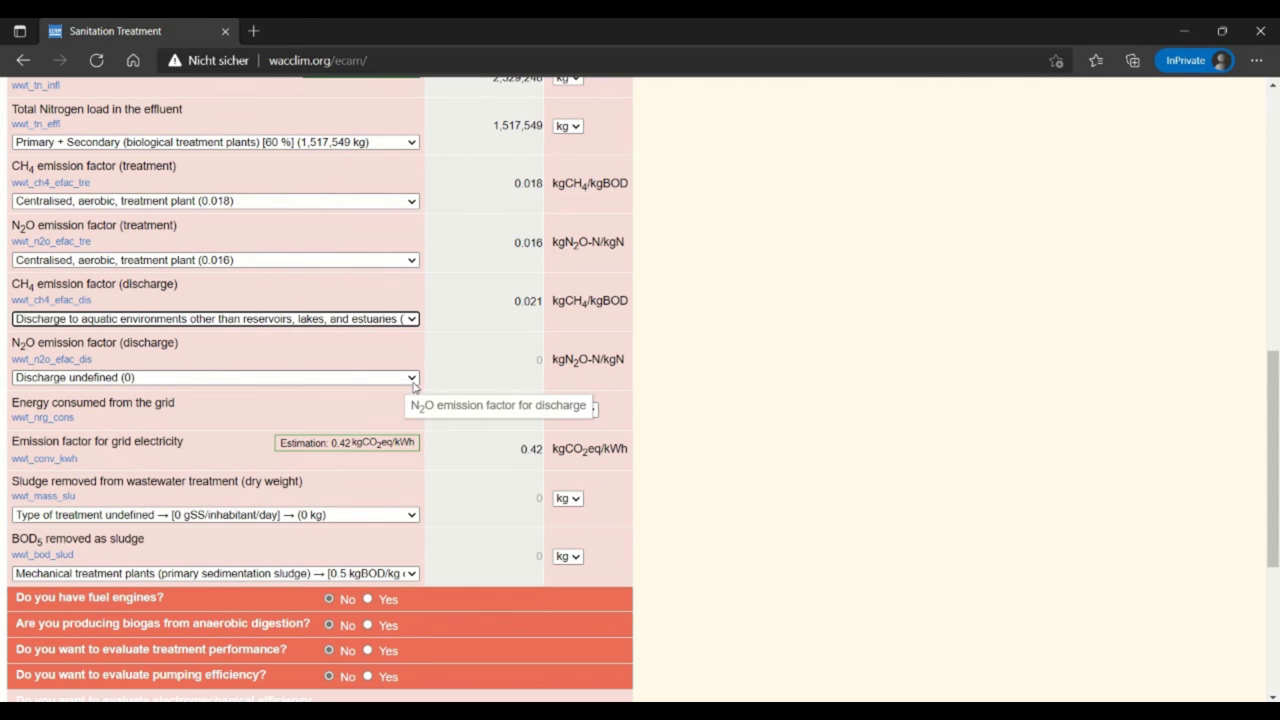
left_click(412, 378)
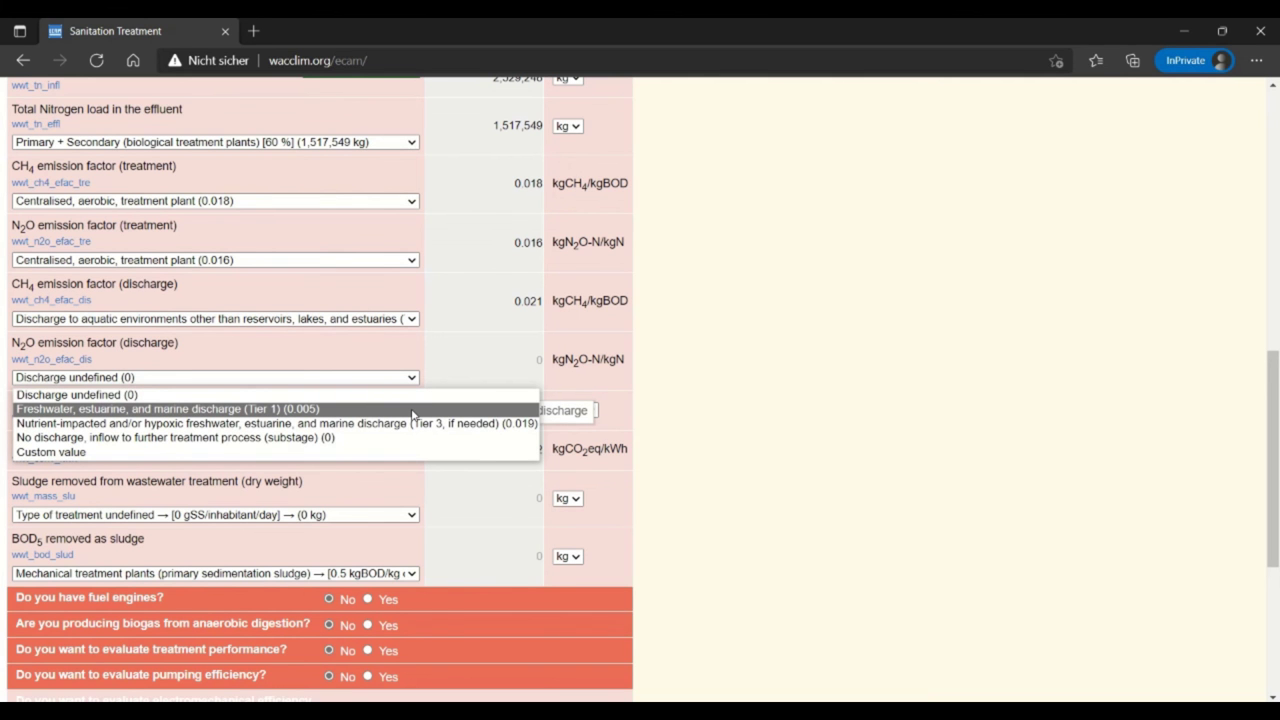
left_click(412, 409)
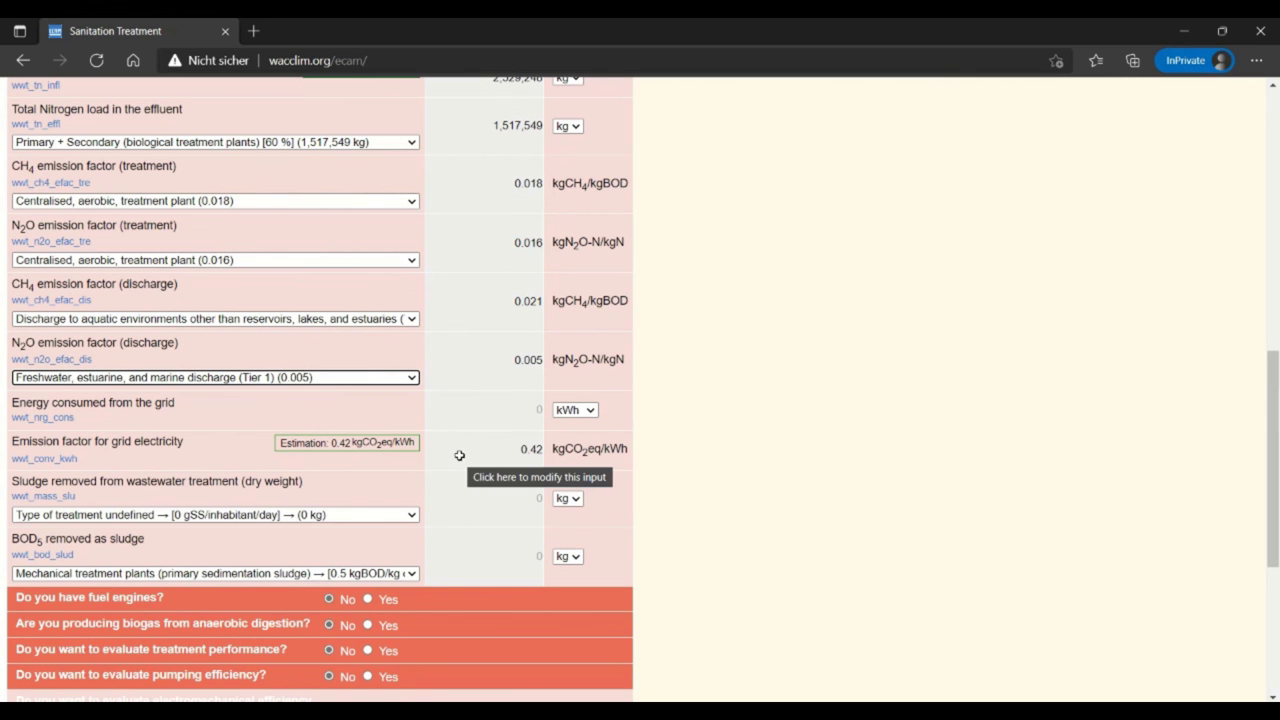
Step: Set the energy consumed from the grid to 2,541,993 kWh and check the emission factor for grid electricity
left_click(484, 414)
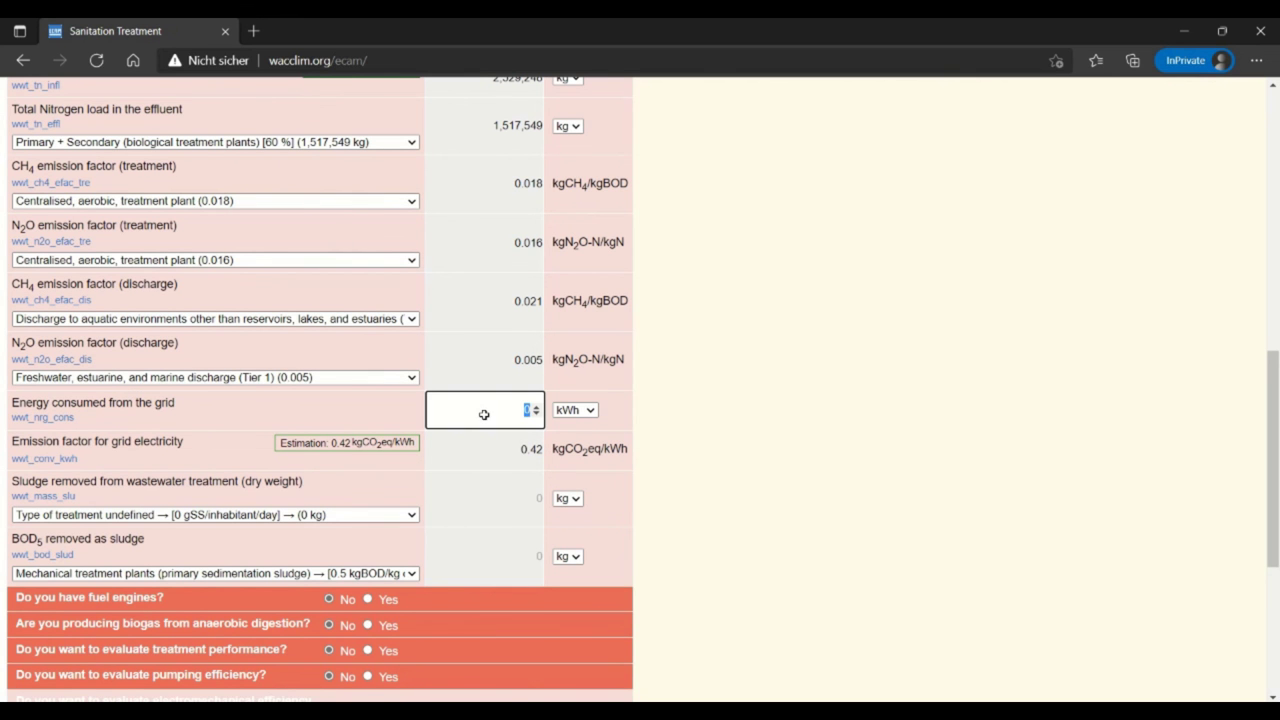
type("2541993")
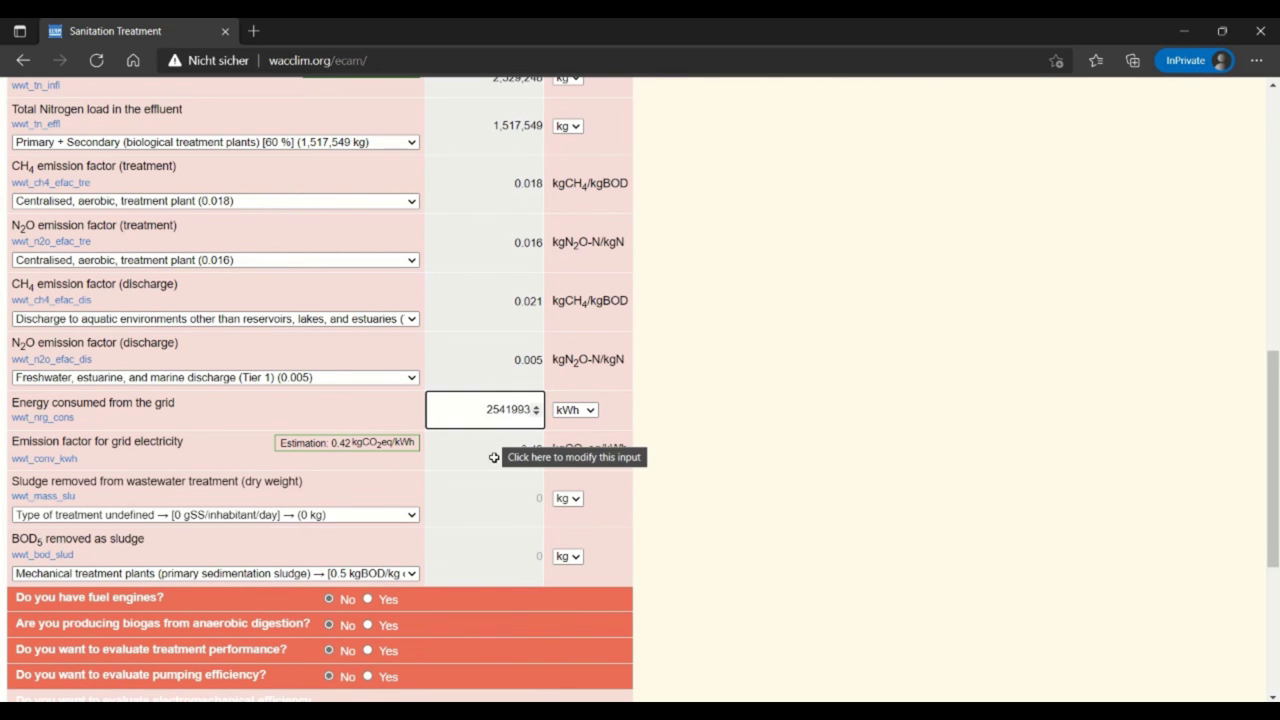
left_click(494, 457)
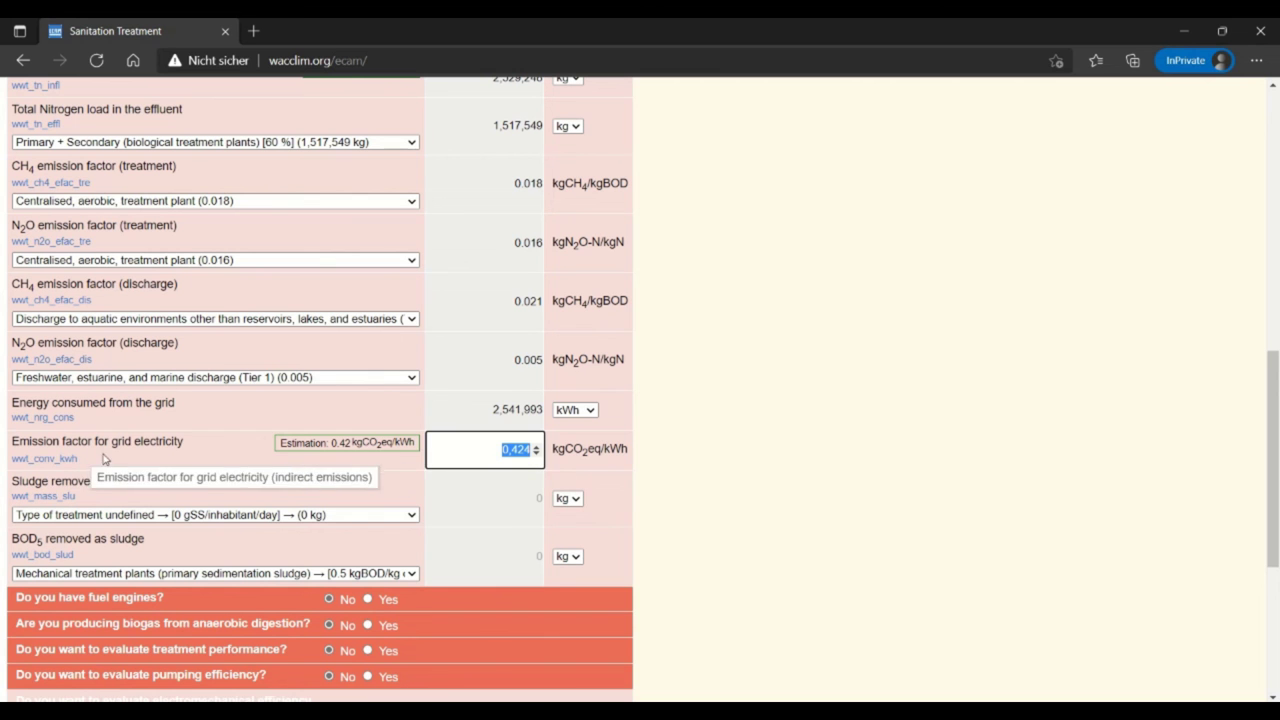
mouse_move(383, 449)
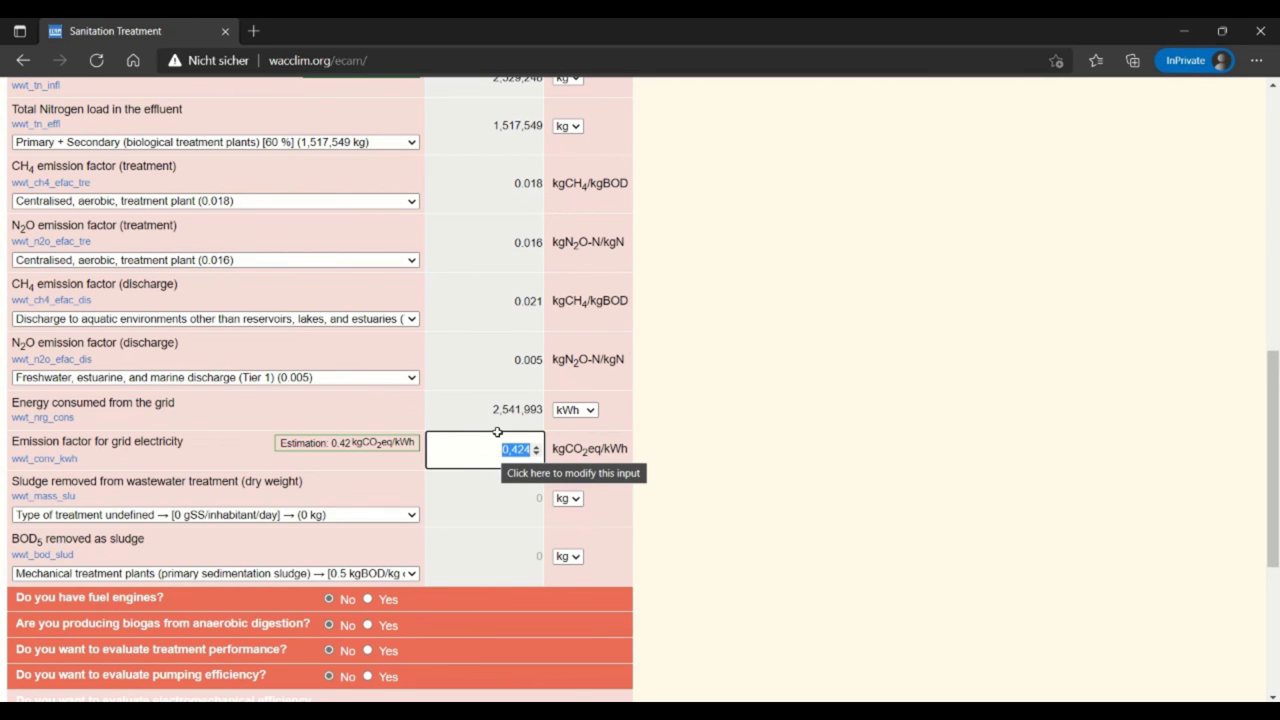
Step: Set sludge removed to High rate trickling filter (mixed sludge) and BOD5 removed as sludge to Aerobic treatment plants with primary treatment [0.8 kgBOD/kg dry mass sludge]
left_click(489, 514)
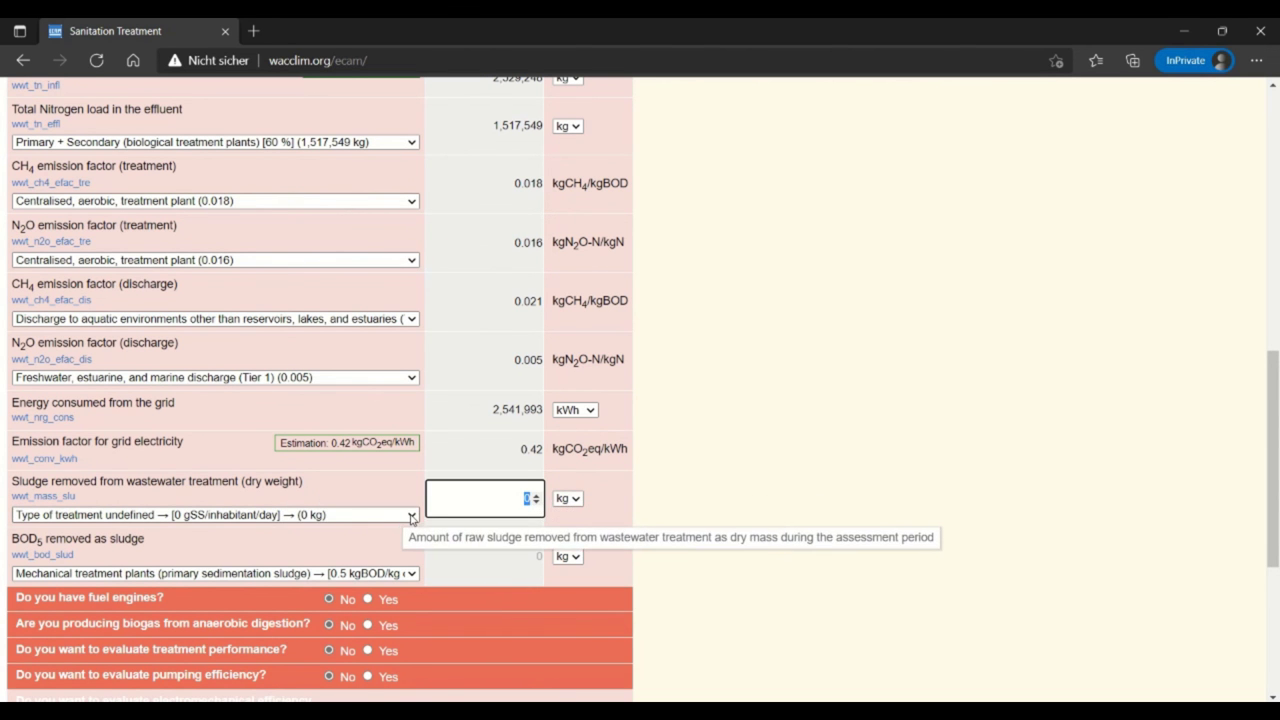
left_click(411, 515)
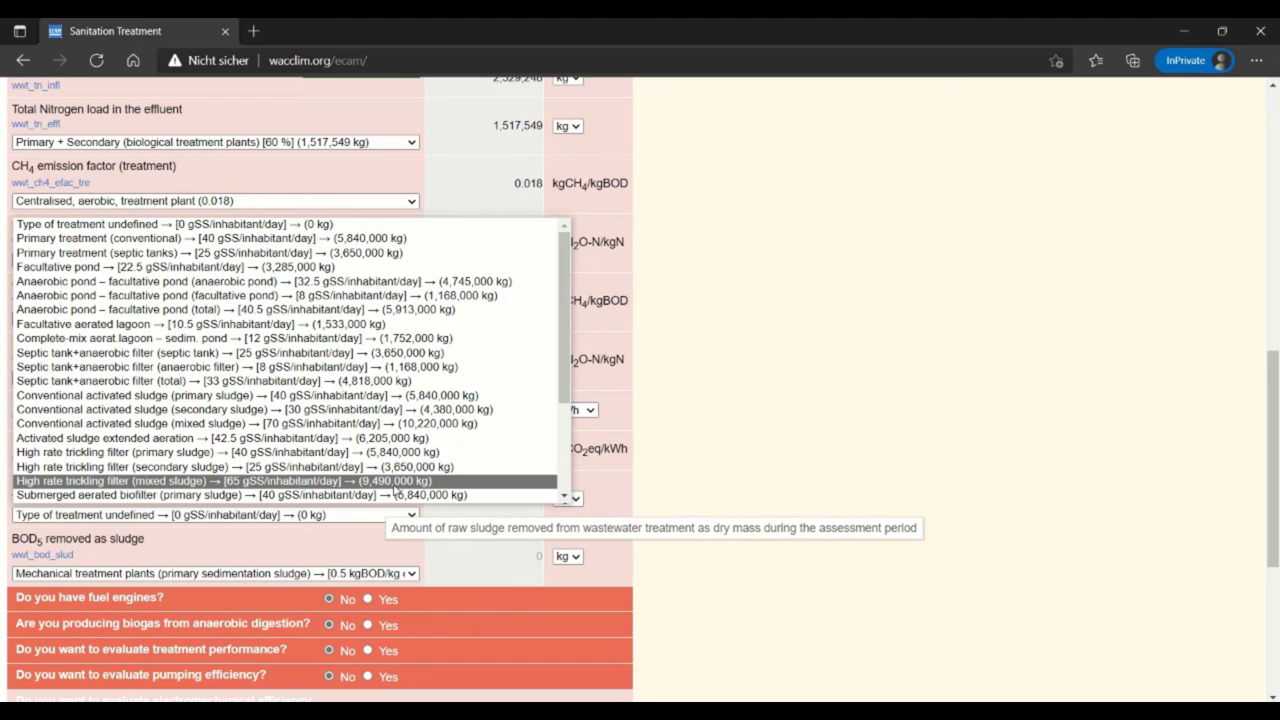
left_click(397, 481)
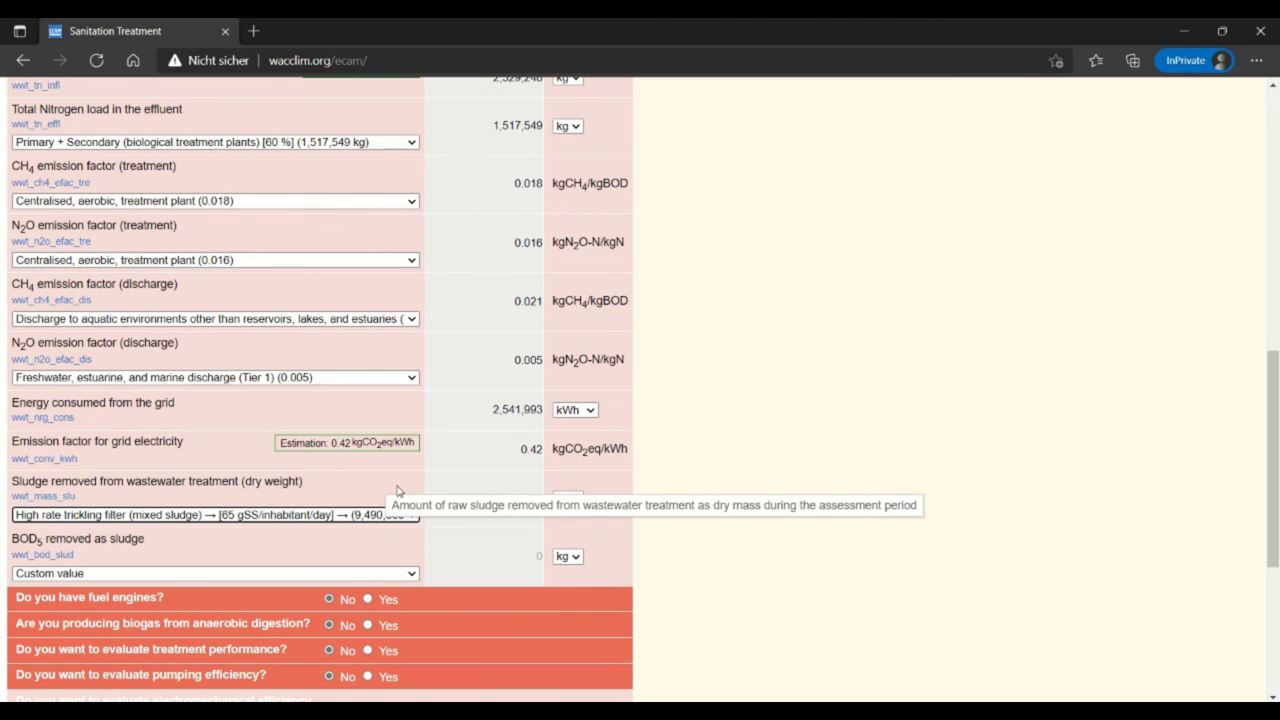
left_click(416, 574)
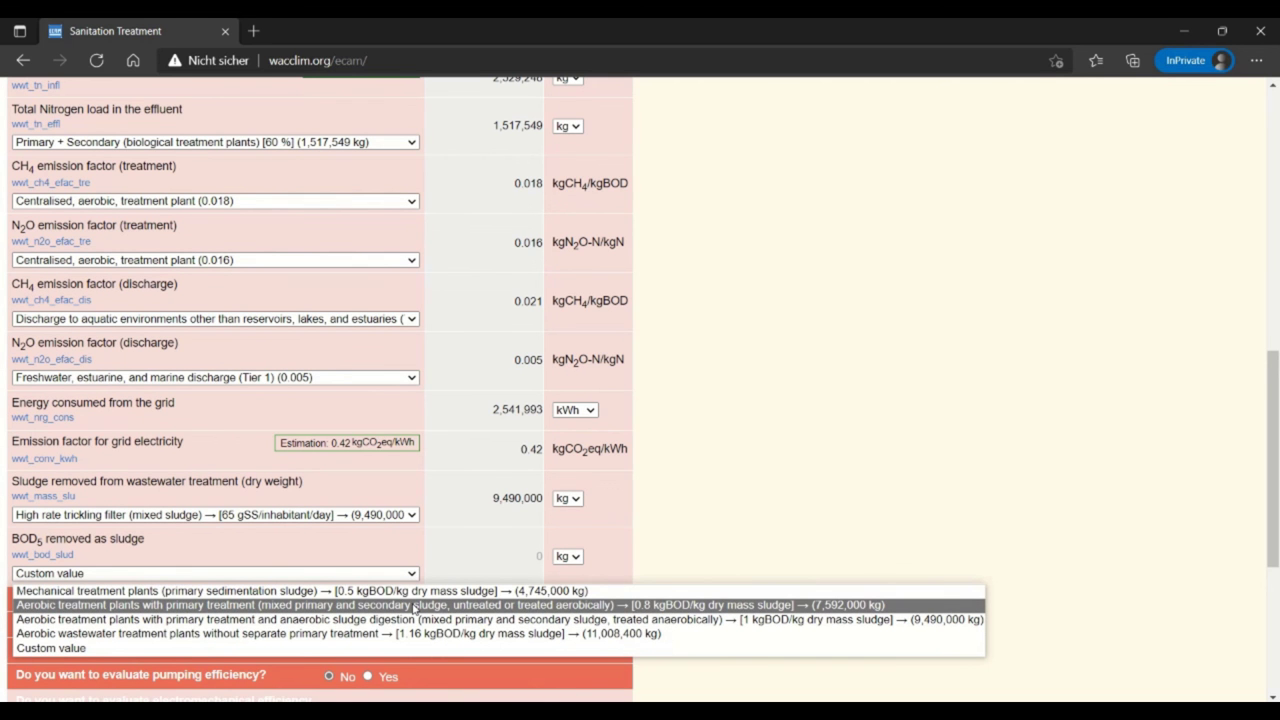
left_click(413, 605)
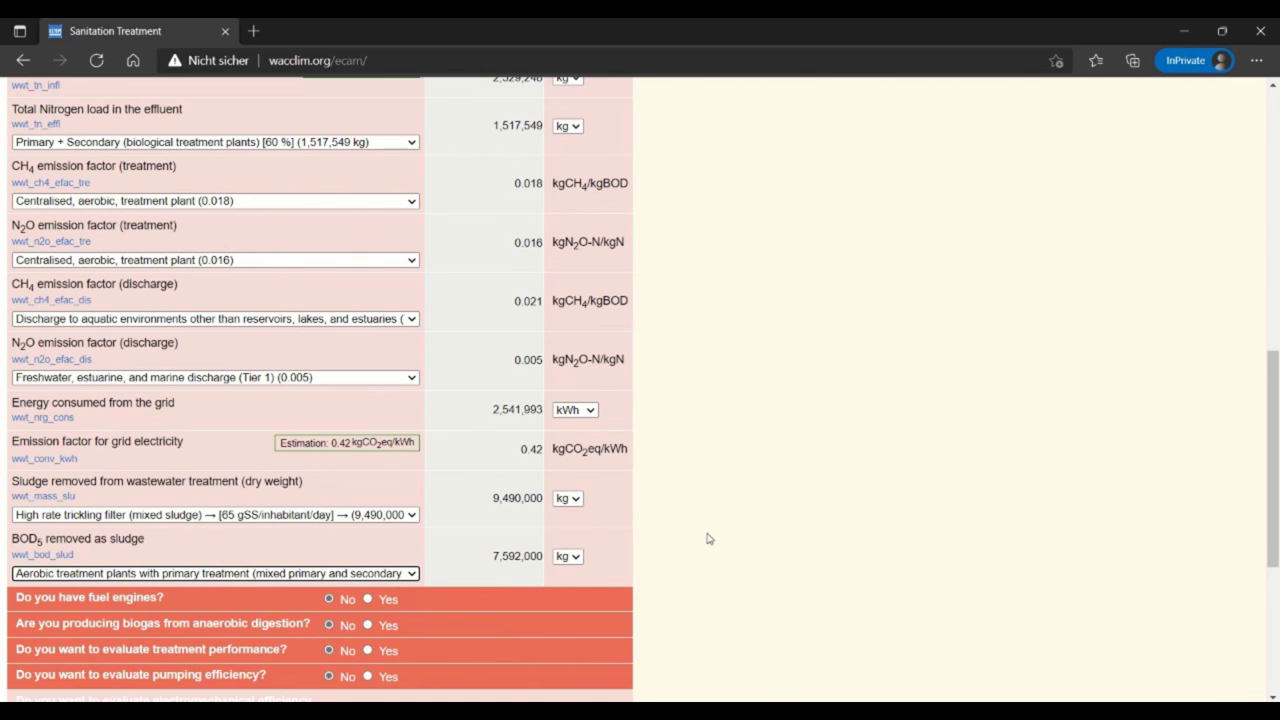
Step: Show the outputs of Treatment 1 and review its GHG emissions and the energy performance and service level indicators
scroll(708, 538, "up", 1)
scroll(708, 538, "up", 4)
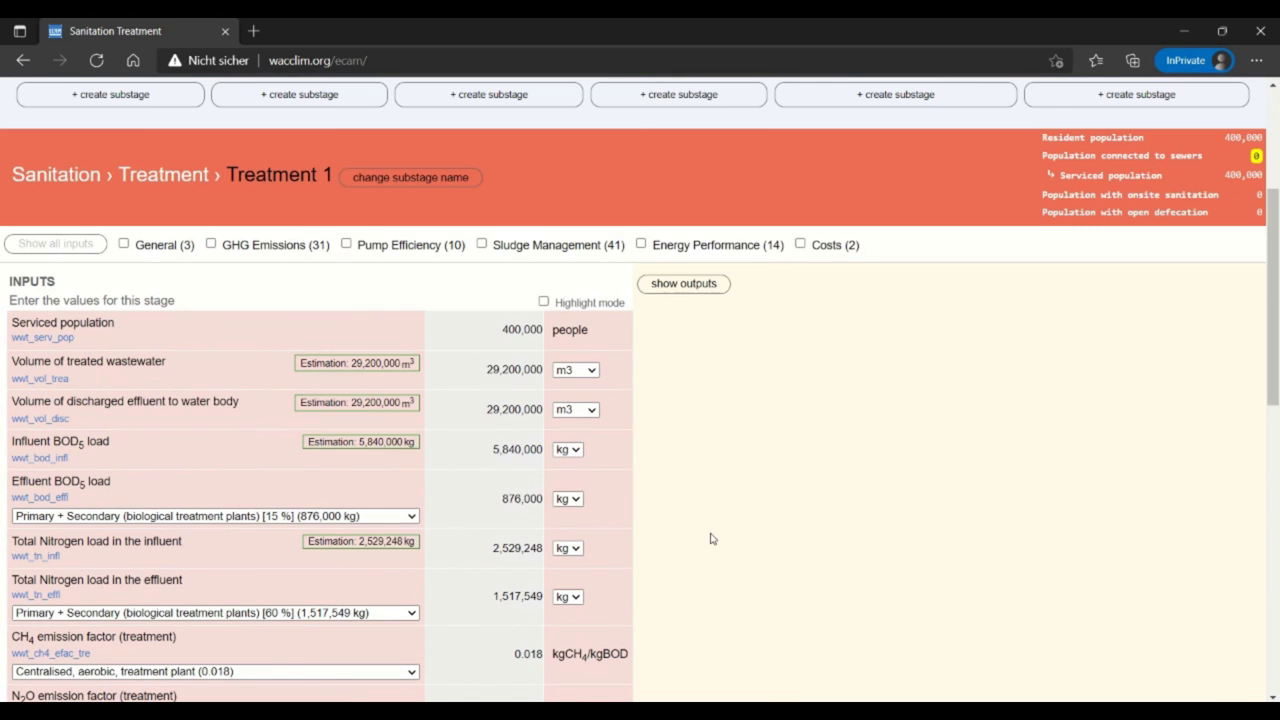
left_click(710, 286)
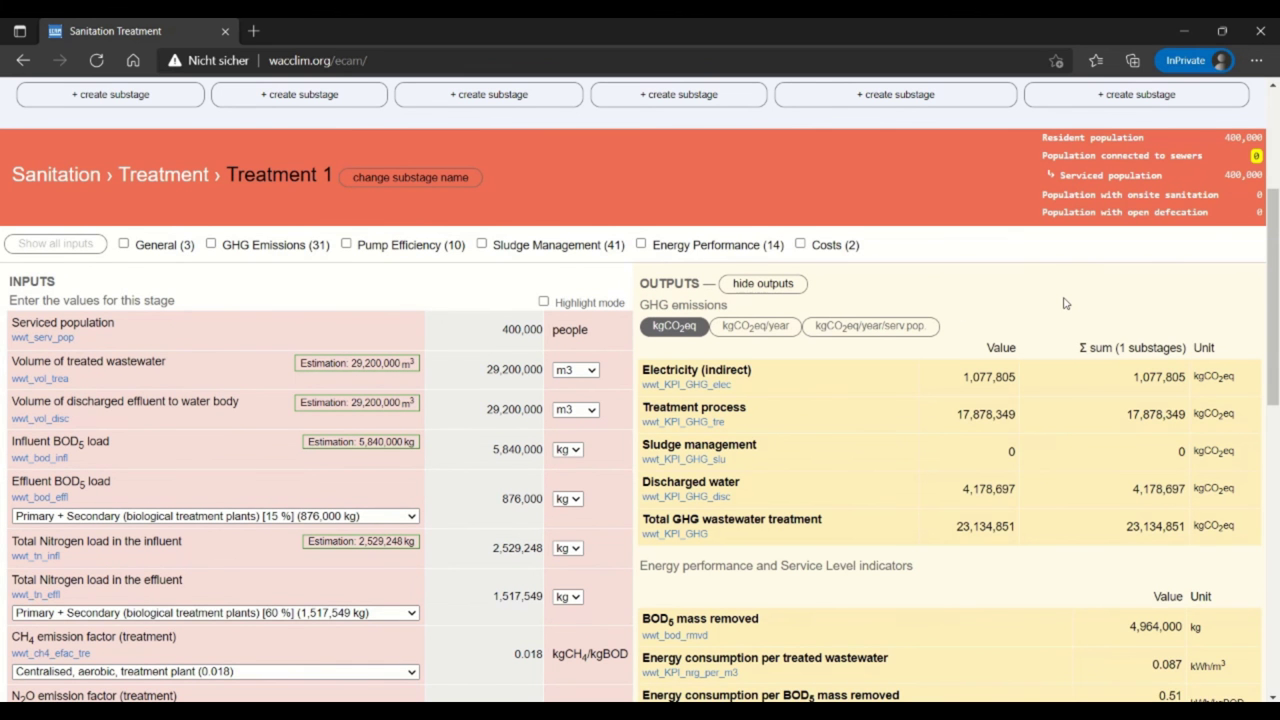
scroll(1065, 303, "down", 1)
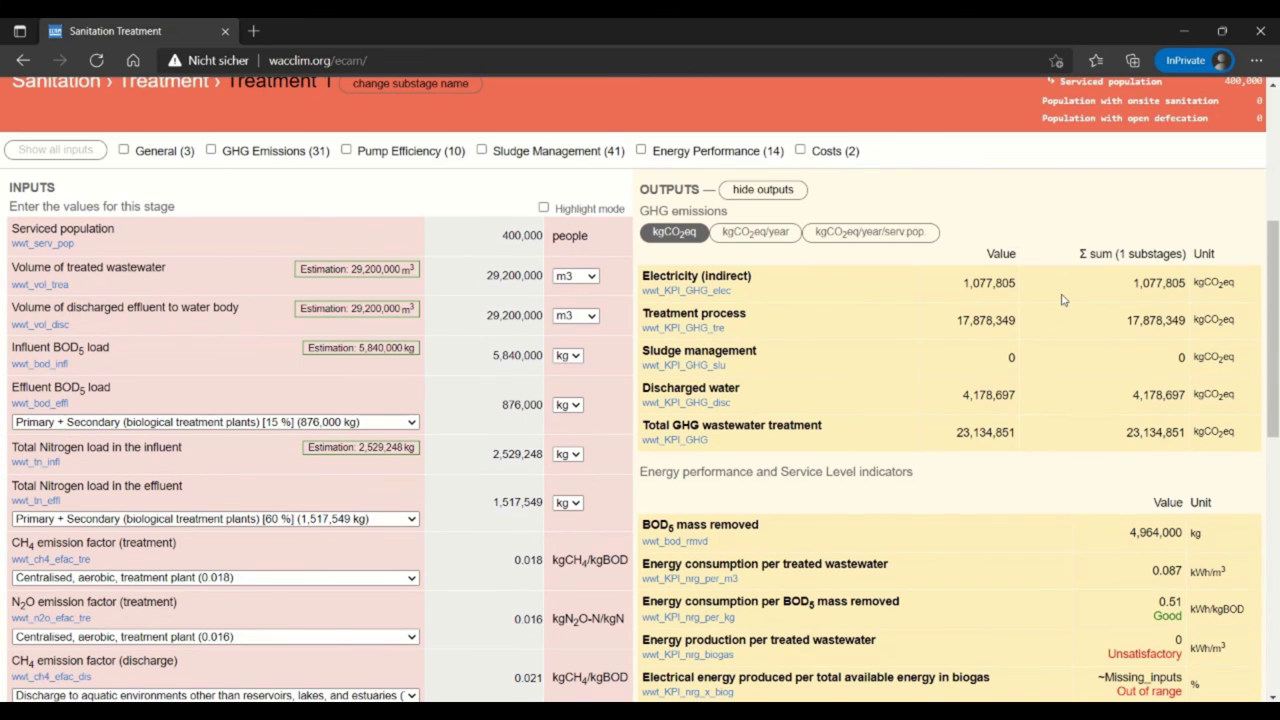
scroll(1063, 300, "down", 1)
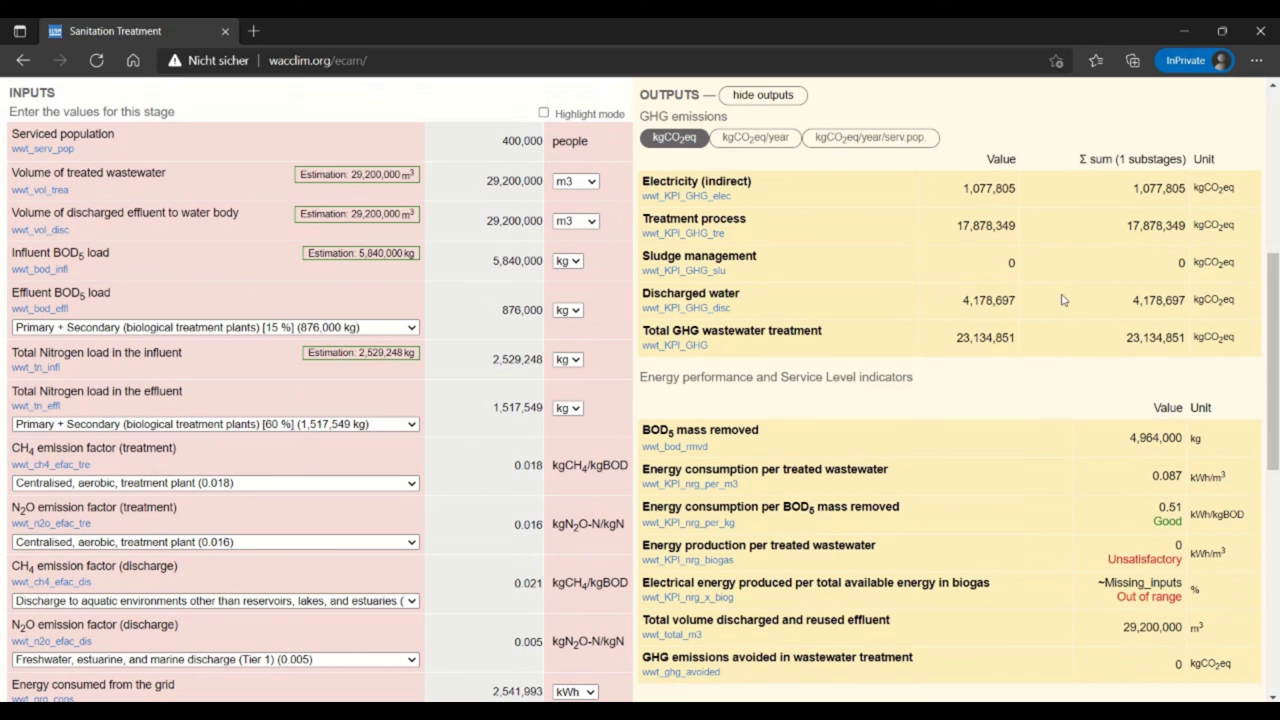
Step: Turn on highlight mode and examine which inputs feed the electricity and treatment process emissions
left_click(544, 114)
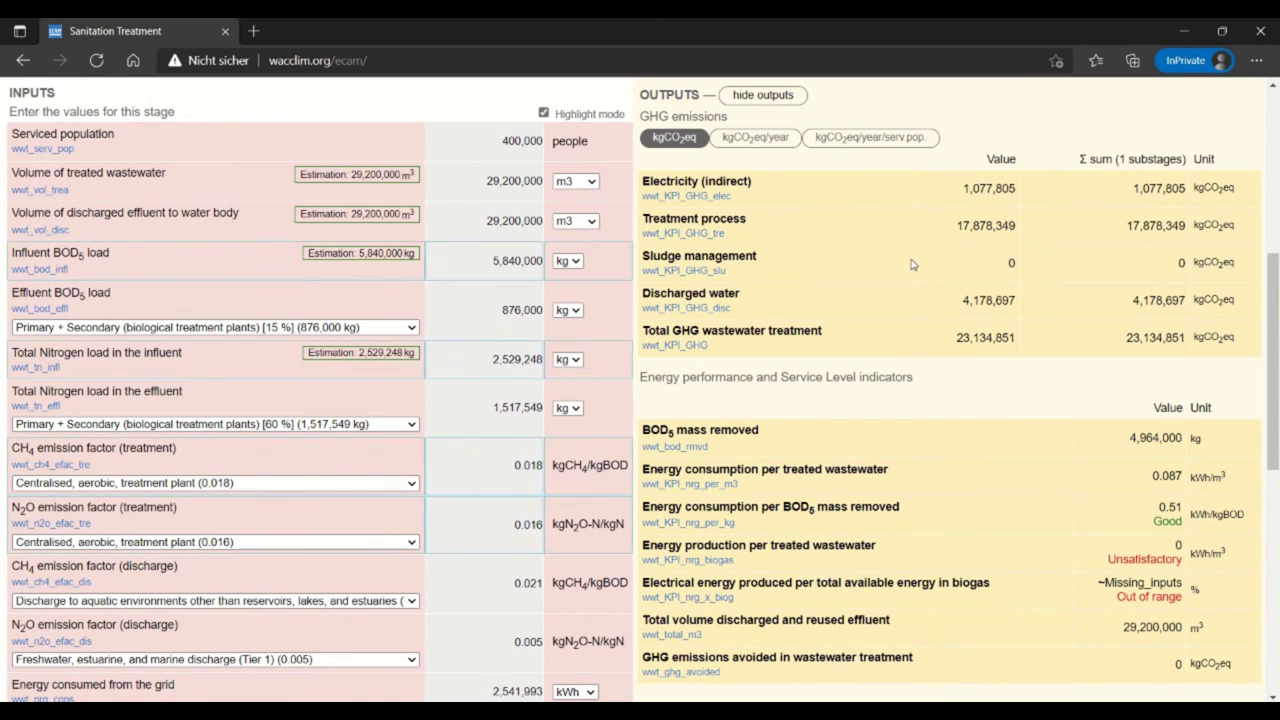
scroll(785, 205, "down", 1)
mouse_move(792, 100)
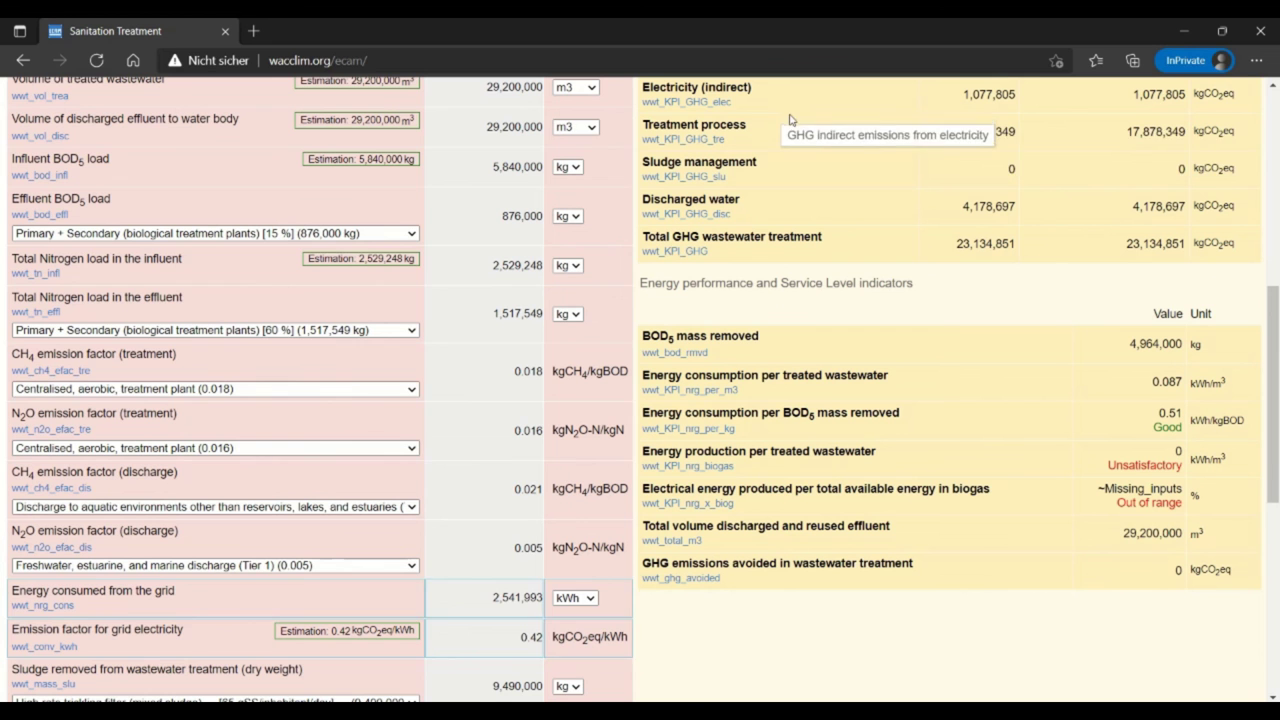
mouse_move(787, 133)
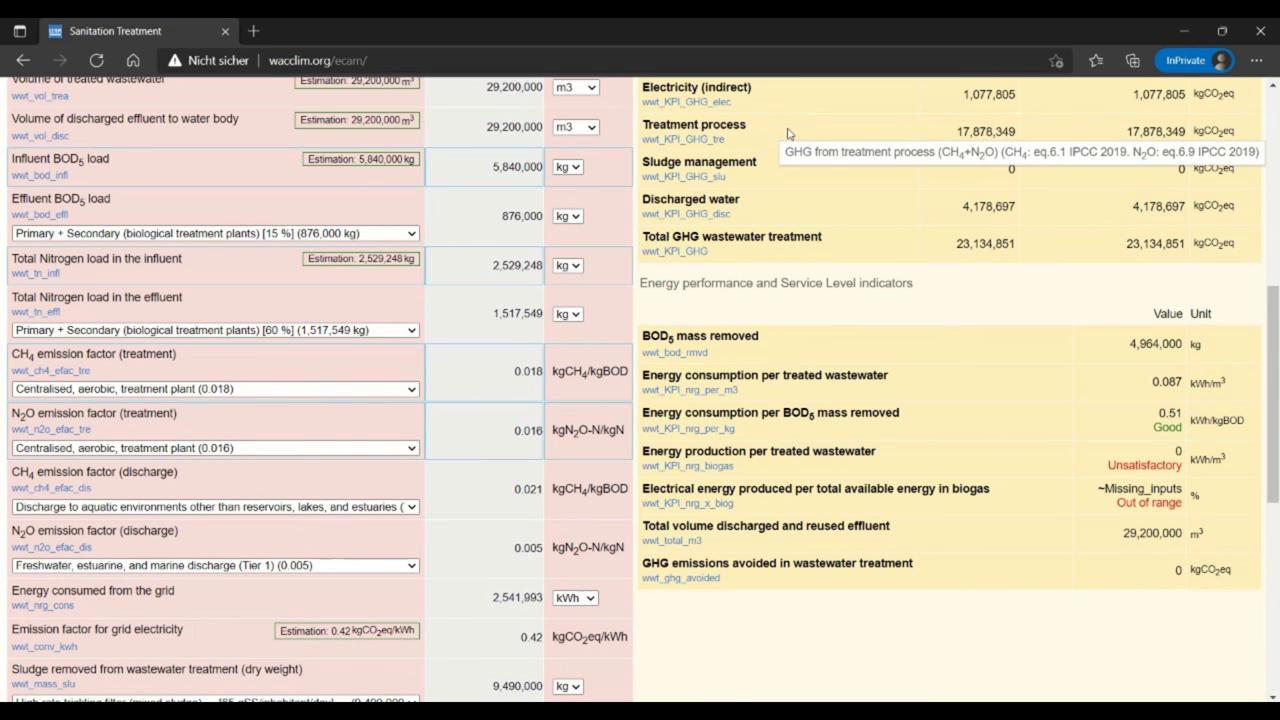
mouse_move(1011, 173)
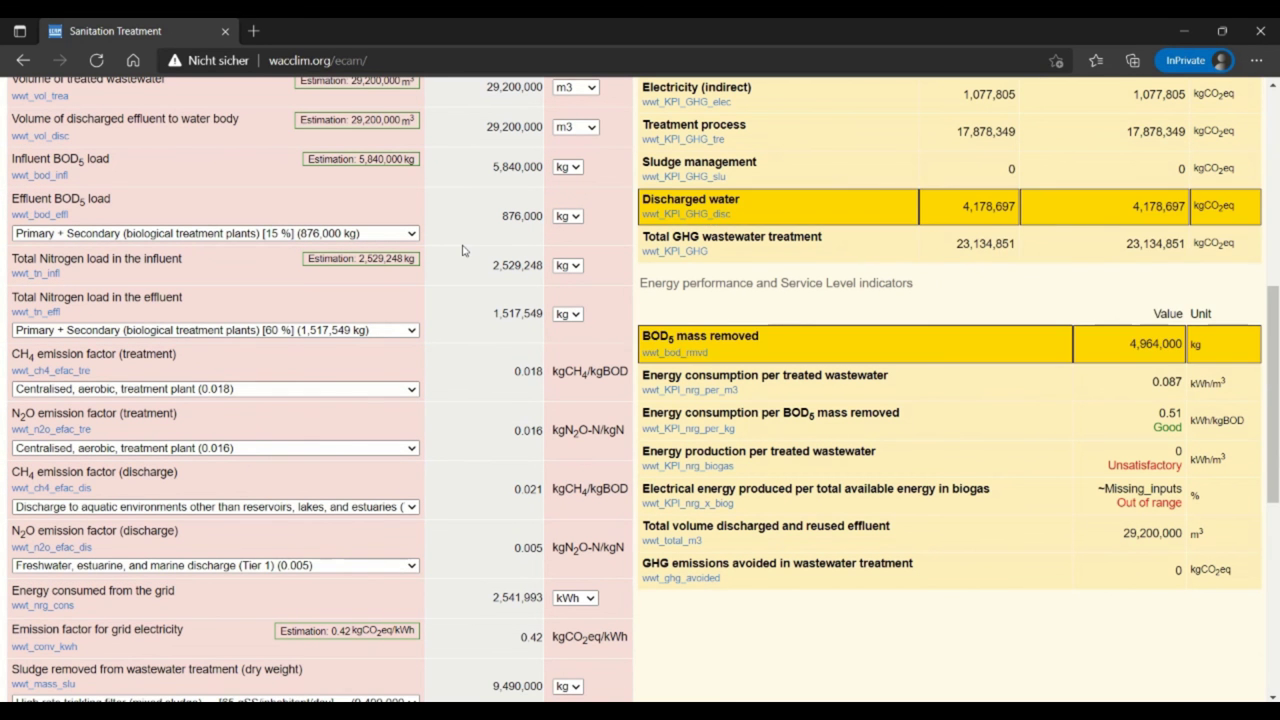
Step: Answer Yes to evaluating sludge management (SM) for the Treatment 1 substage
scroll(480, 350, "down", 5)
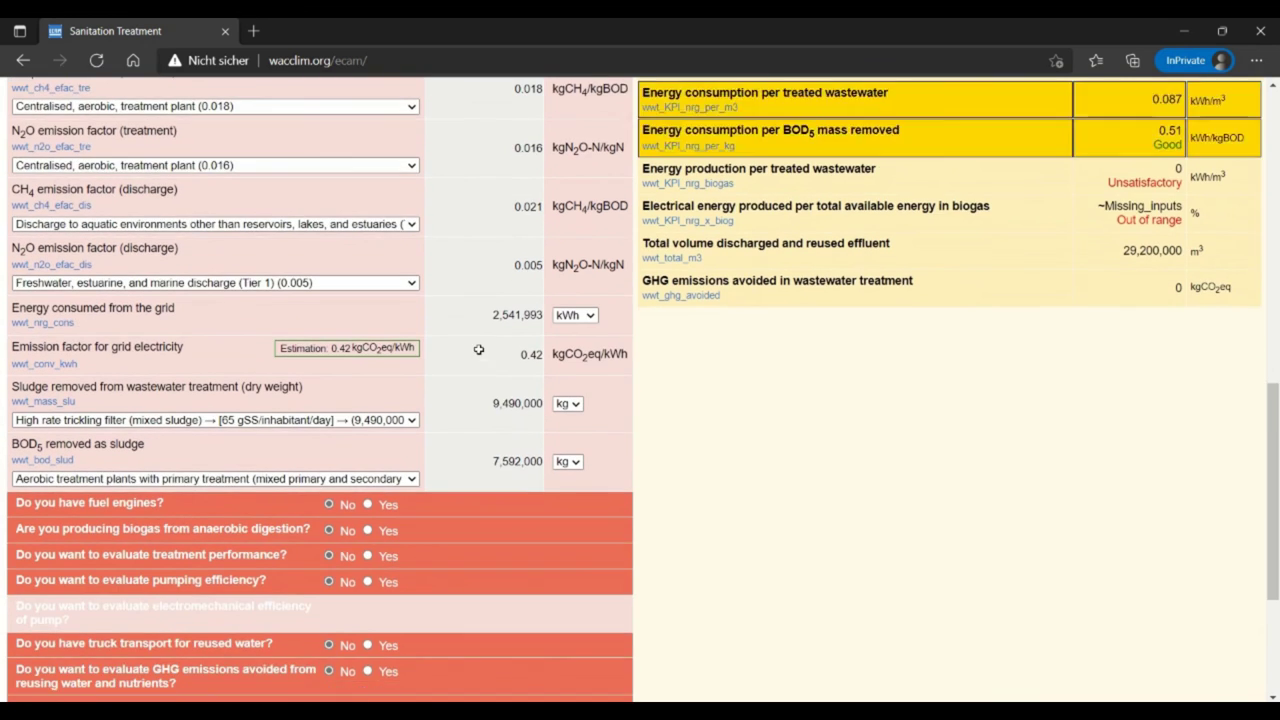
scroll(478, 345, "down", 1)
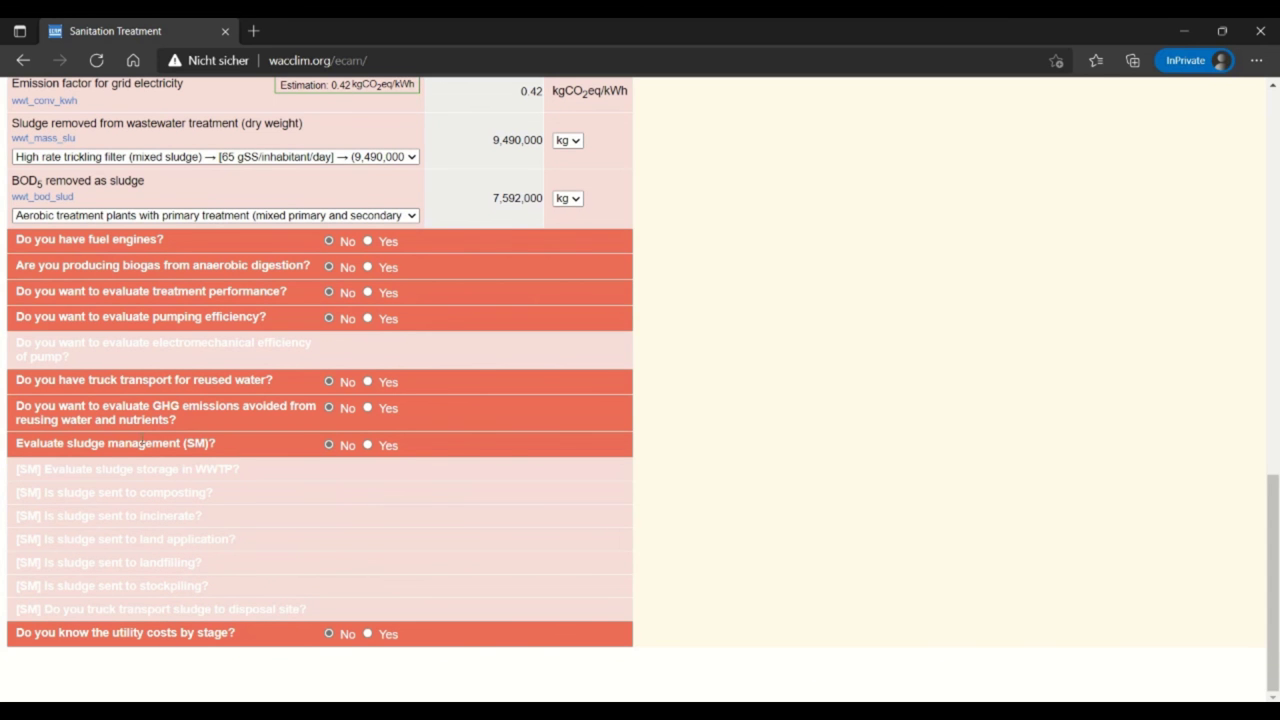
left_click(368, 445)
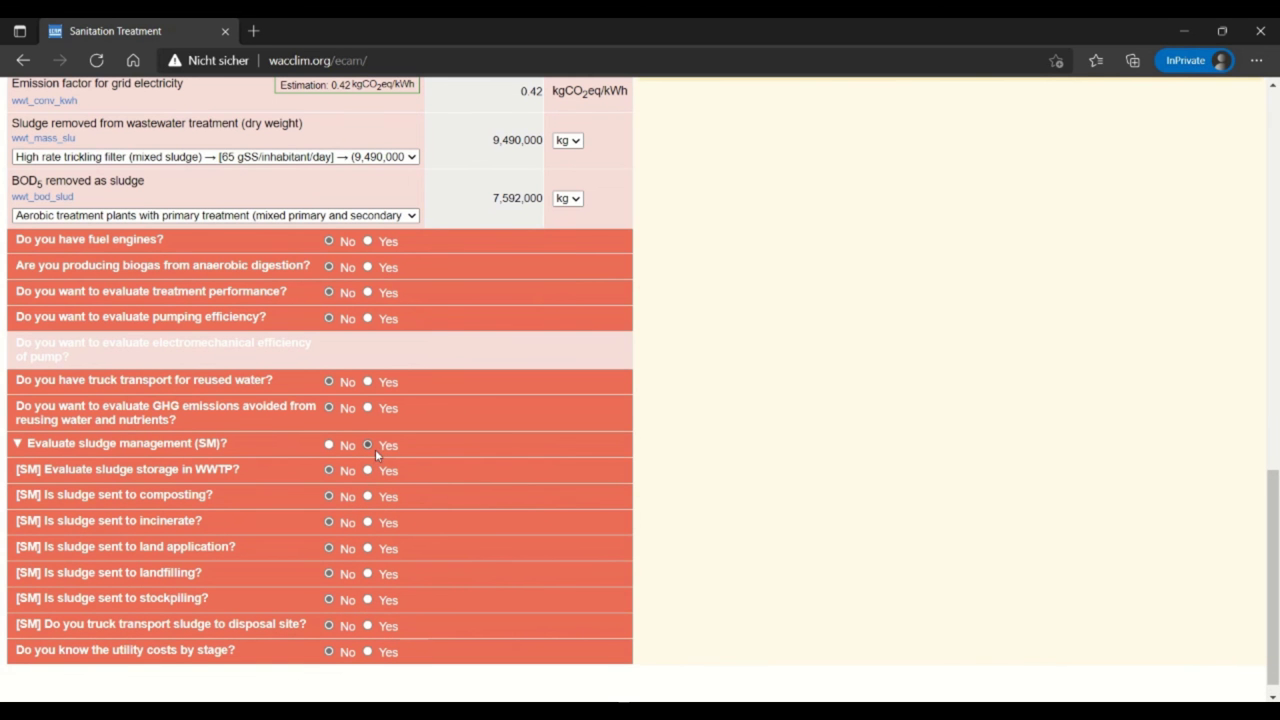